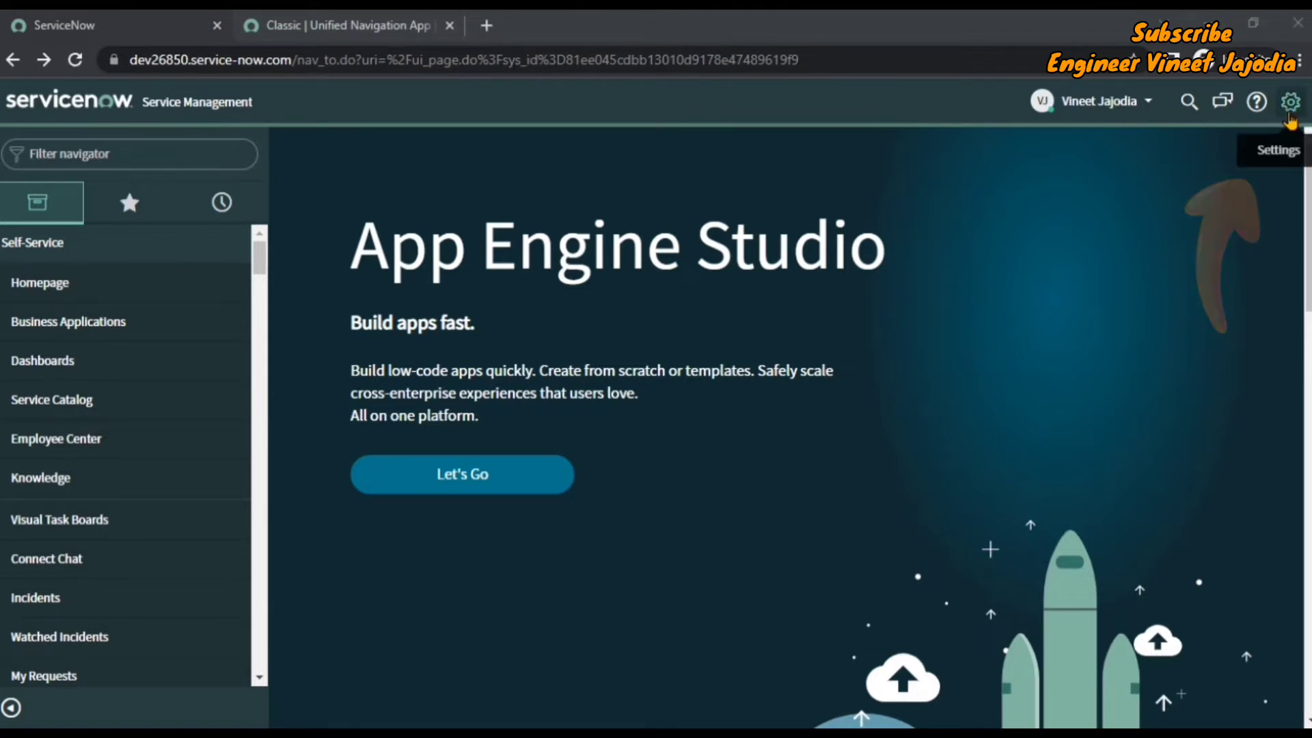
- Apply the Terminal theme in the classic interface's System Settings, then close the dialog
{"action": "left_click", "coordinate": [1289, 109]}
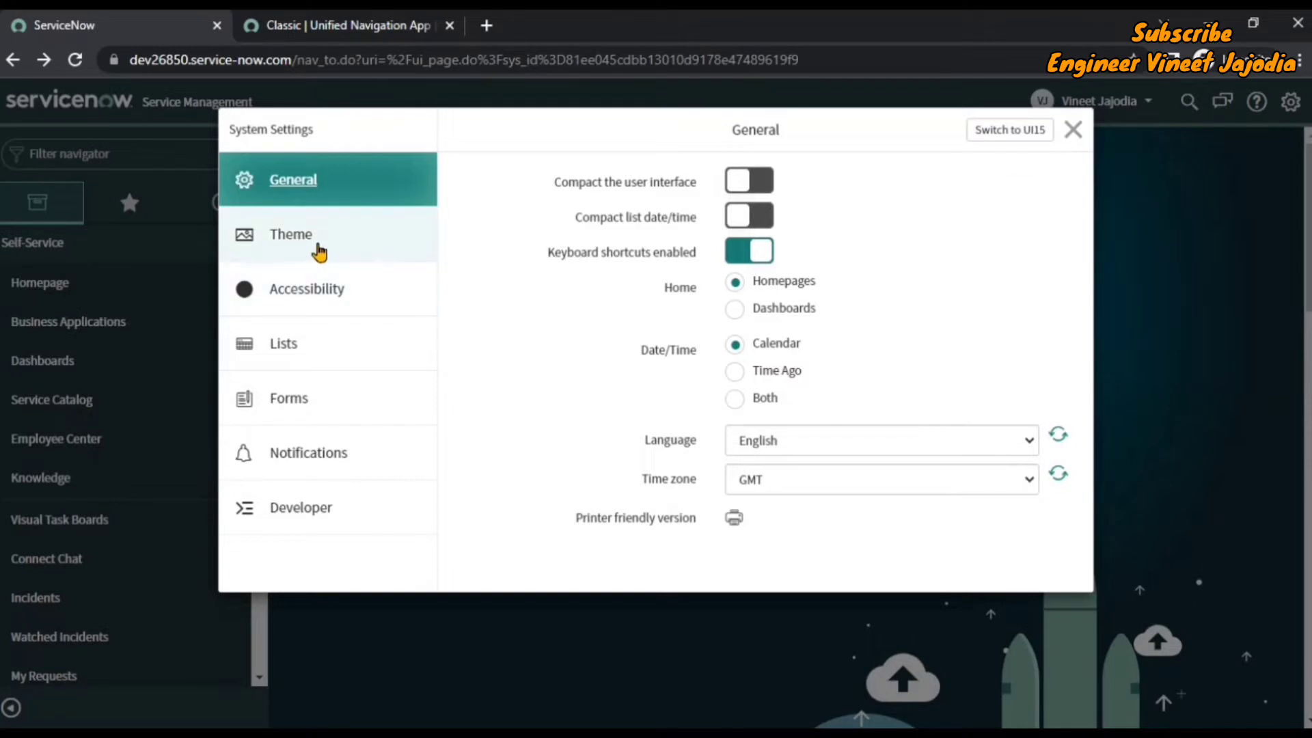
{"action": "left_click", "coordinate": [325, 250]}
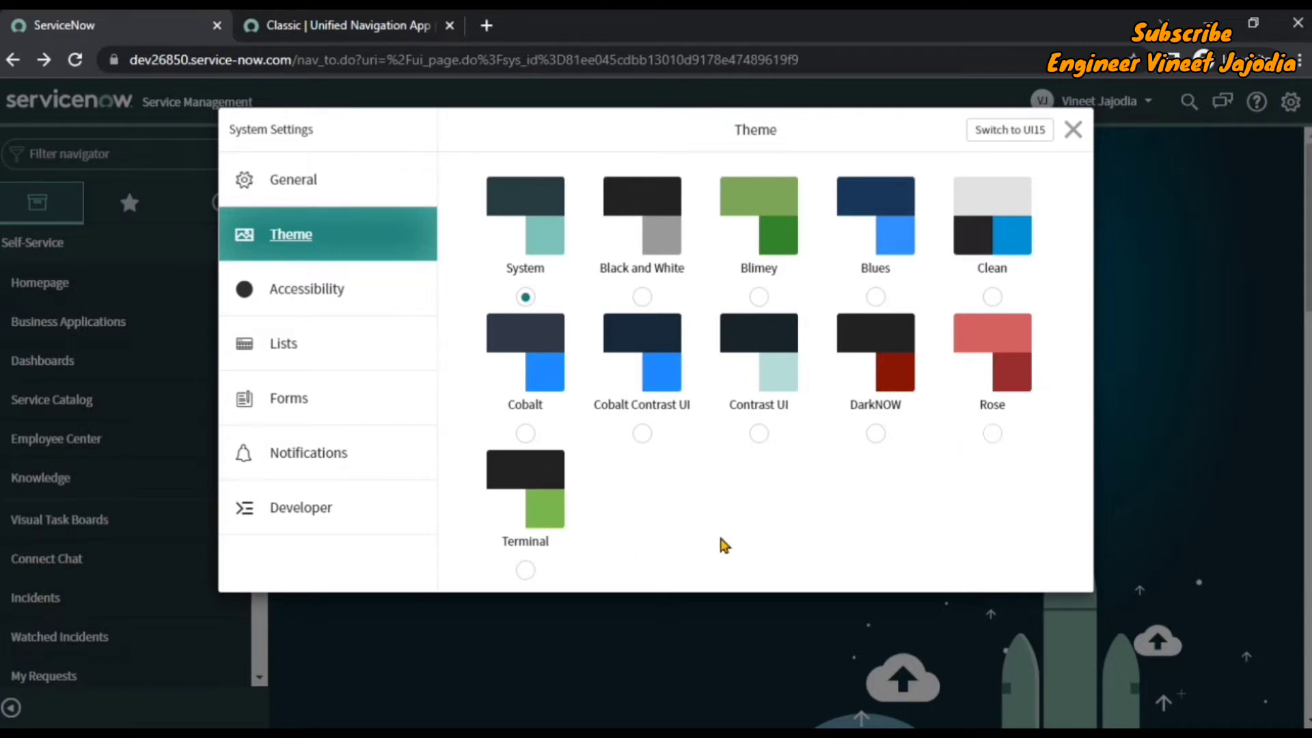
{"action": "left_click", "coordinate": [526, 570]}
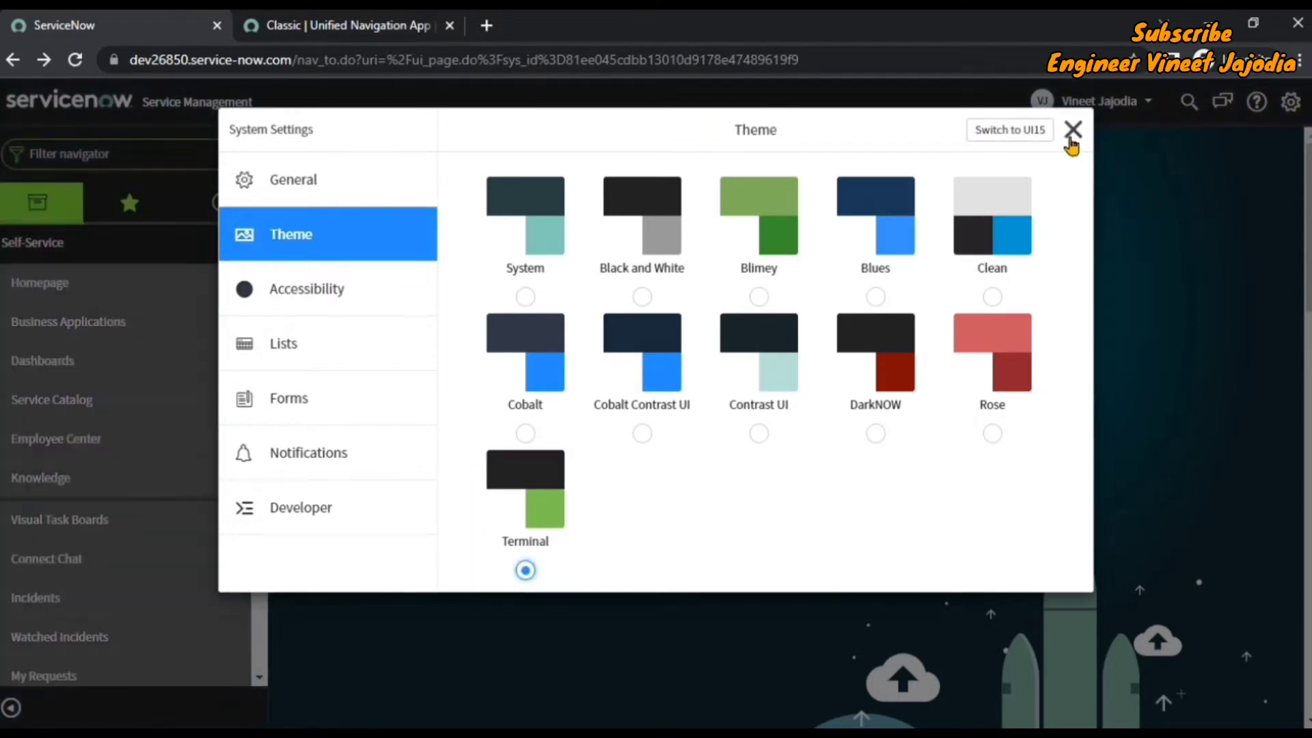
{"action": "left_click", "coordinate": [1073, 129]}
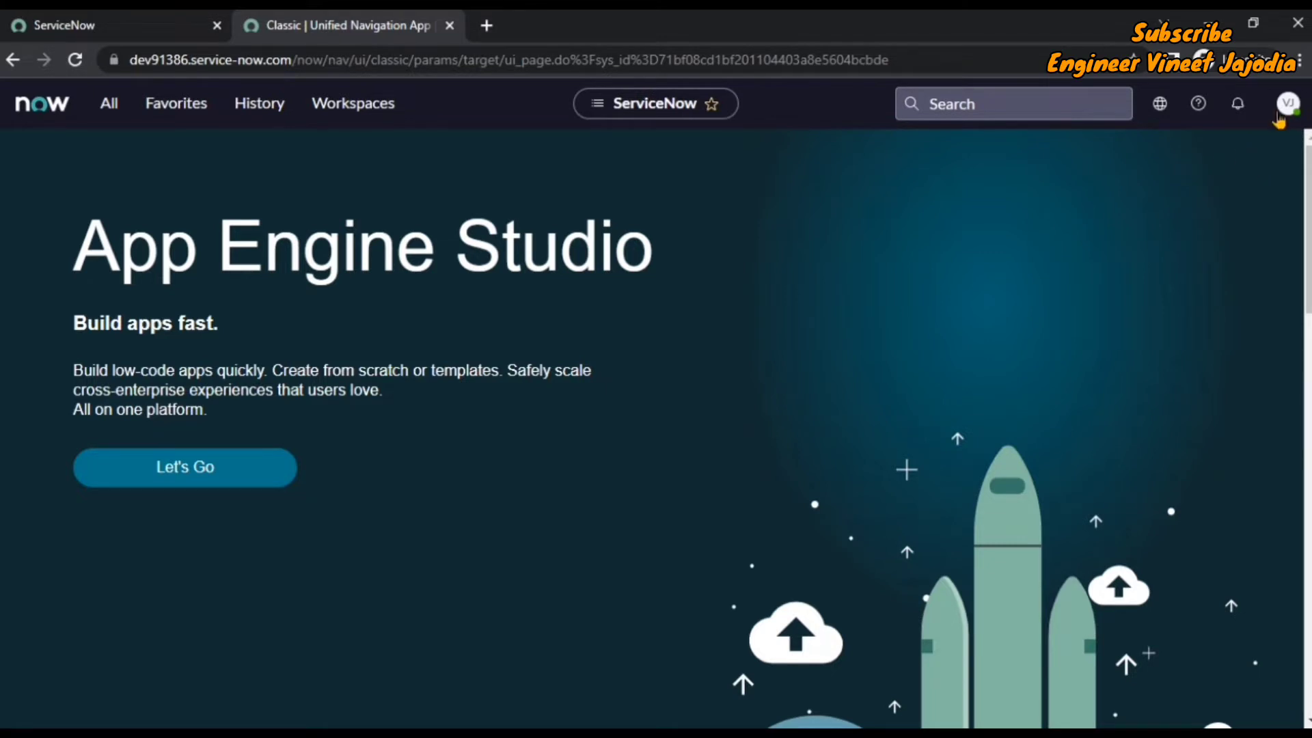
{"action": "left_click", "coordinate": [1288, 105]}
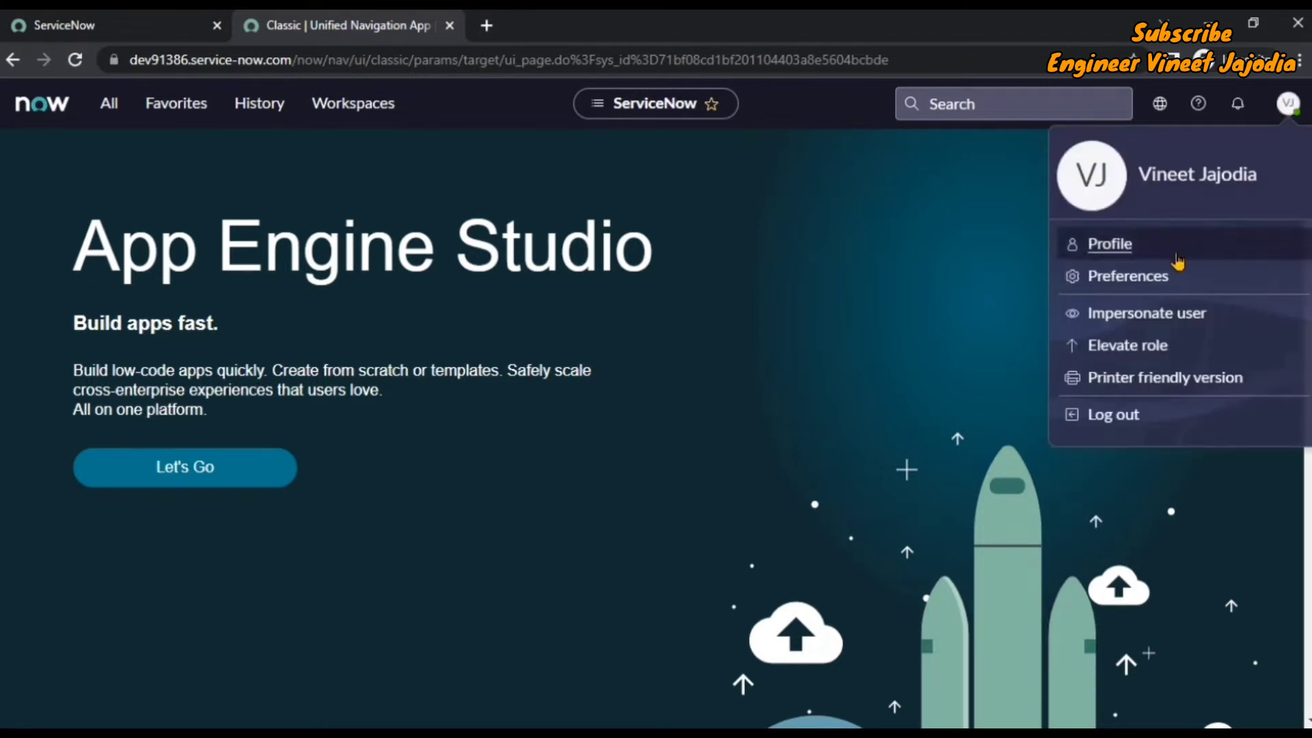
{"action": "left_click", "coordinate": [1136, 278]}
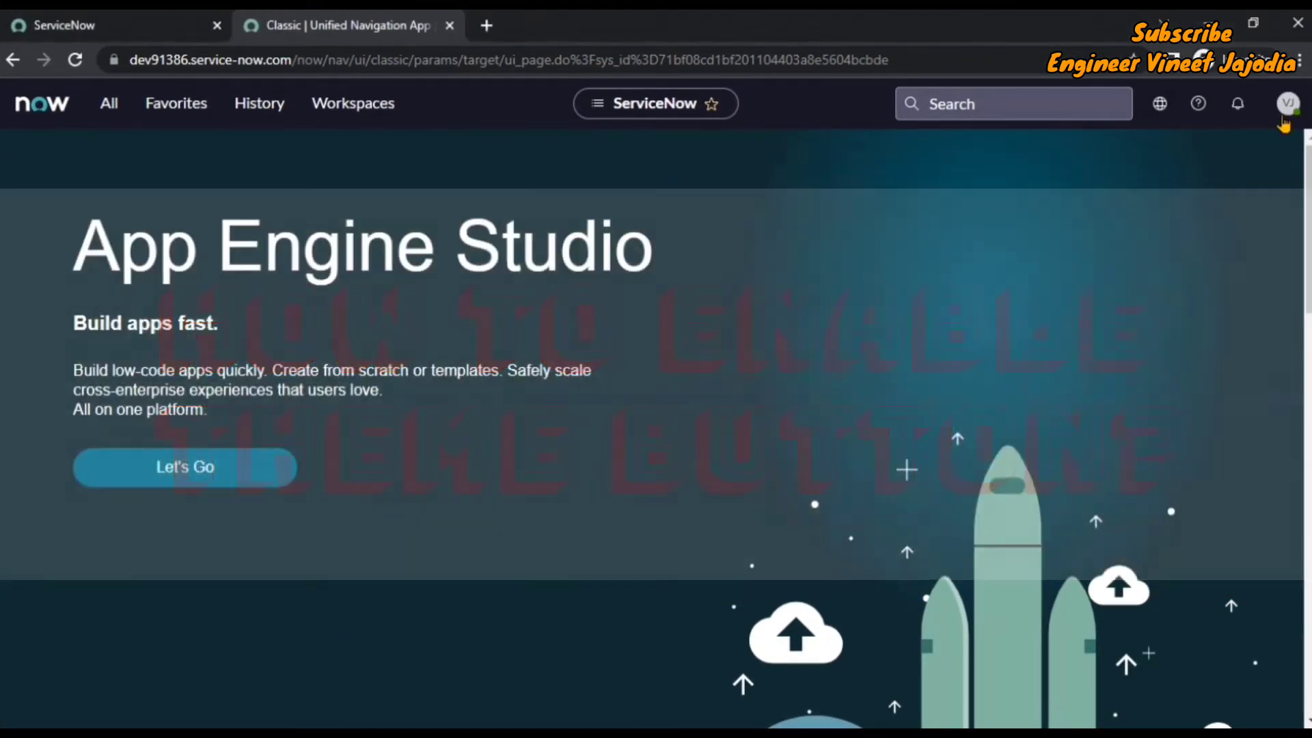
{"action": "left_click", "coordinate": [1288, 103]}
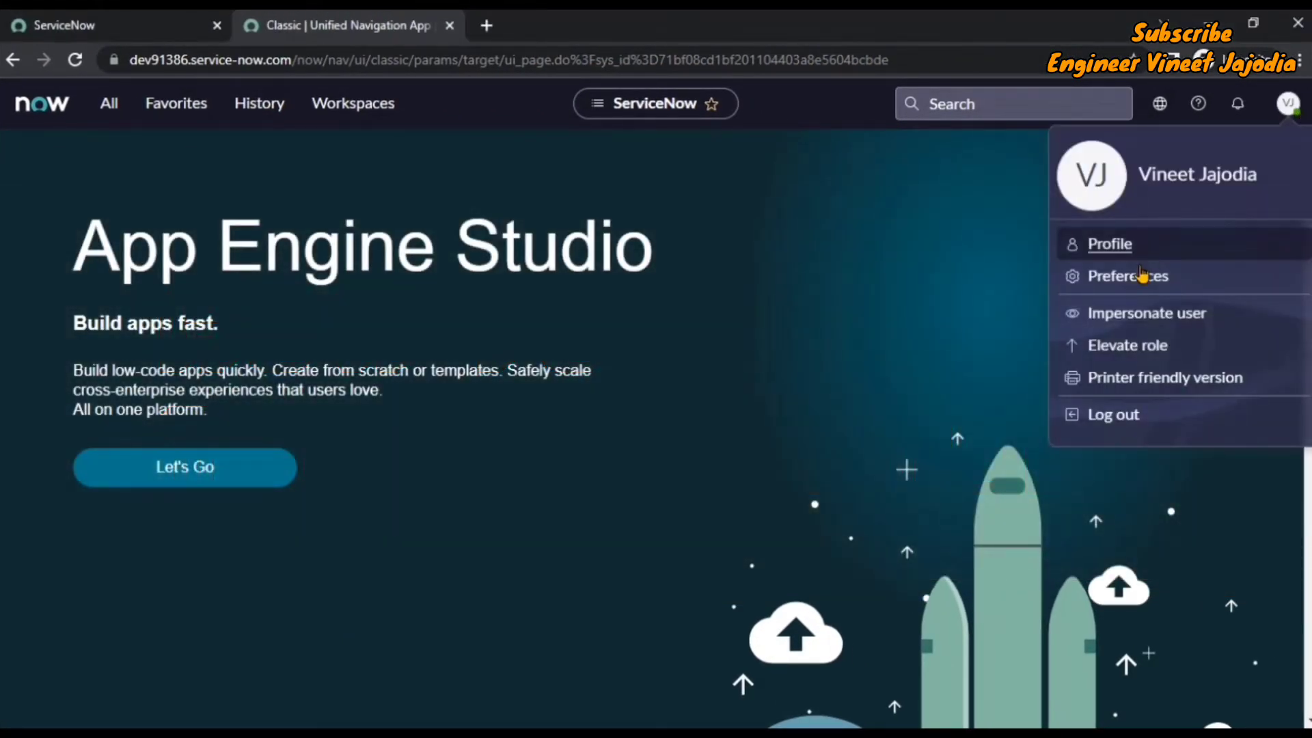
{"action": "left_click", "coordinate": [1142, 276]}
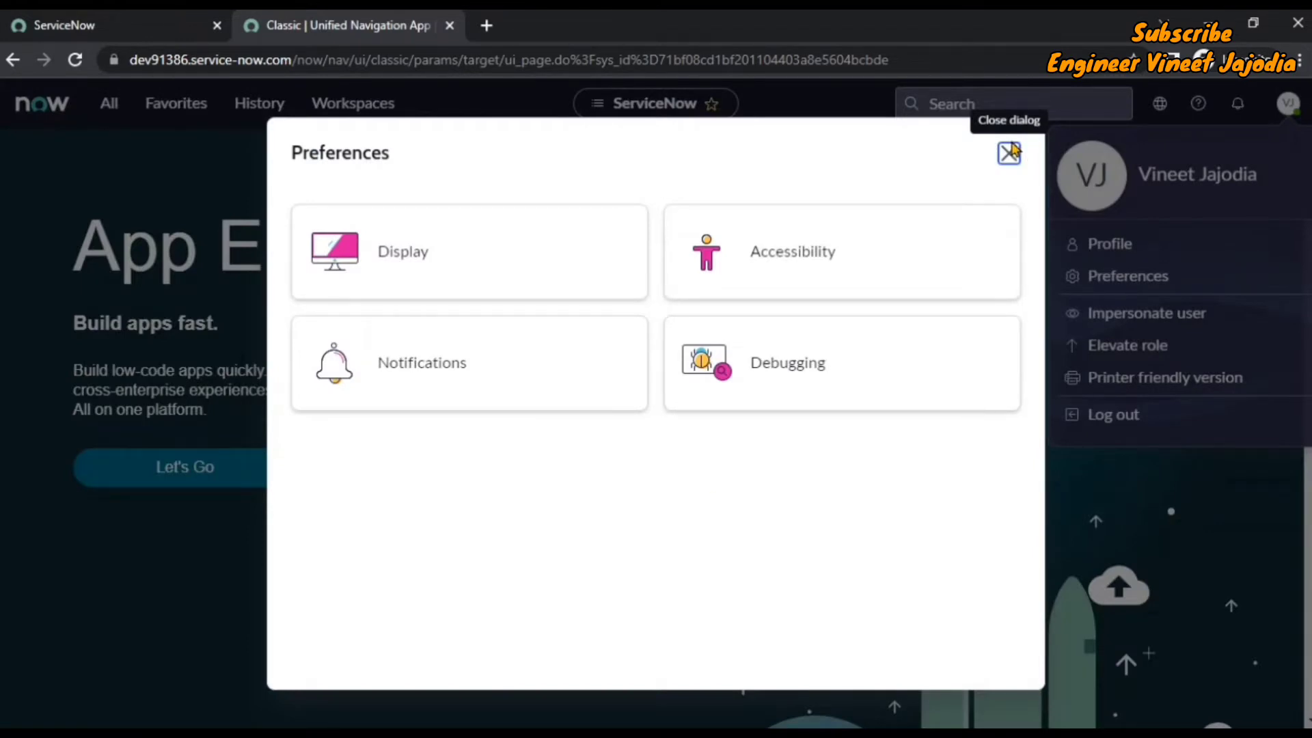
{"action": "left_click", "coordinate": [1007, 154]}
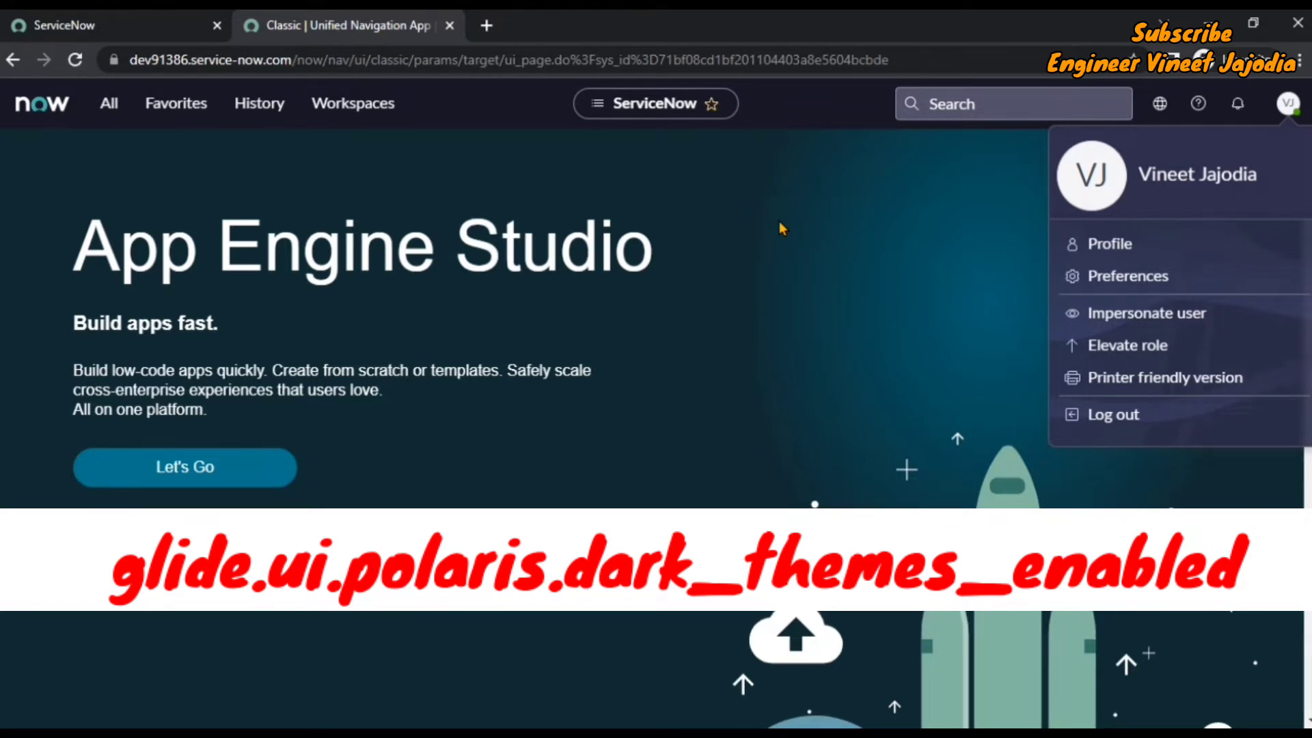
{"action": "left_click", "coordinate": [780, 223]}
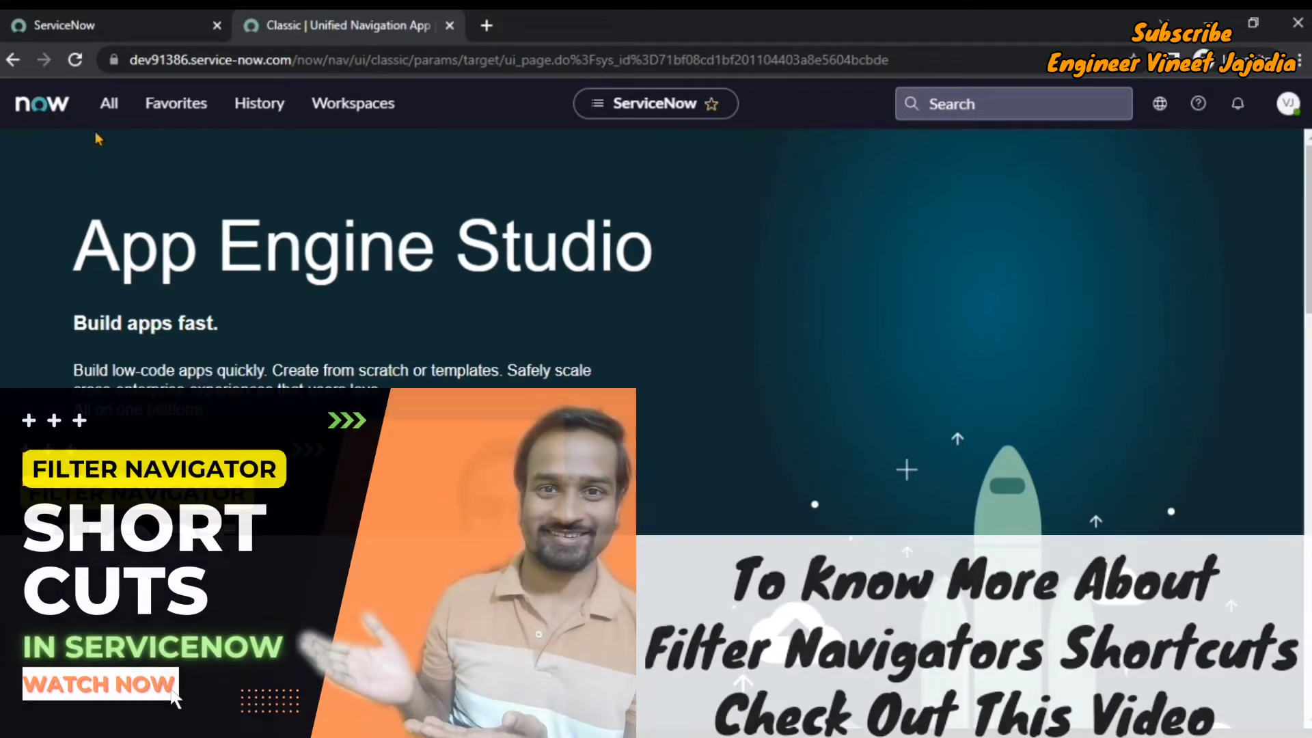
- Open the System Properties list by entering sys_properties.LIST in the filter navigator
{"action": "left_click", "coordinate": [107, 104]}
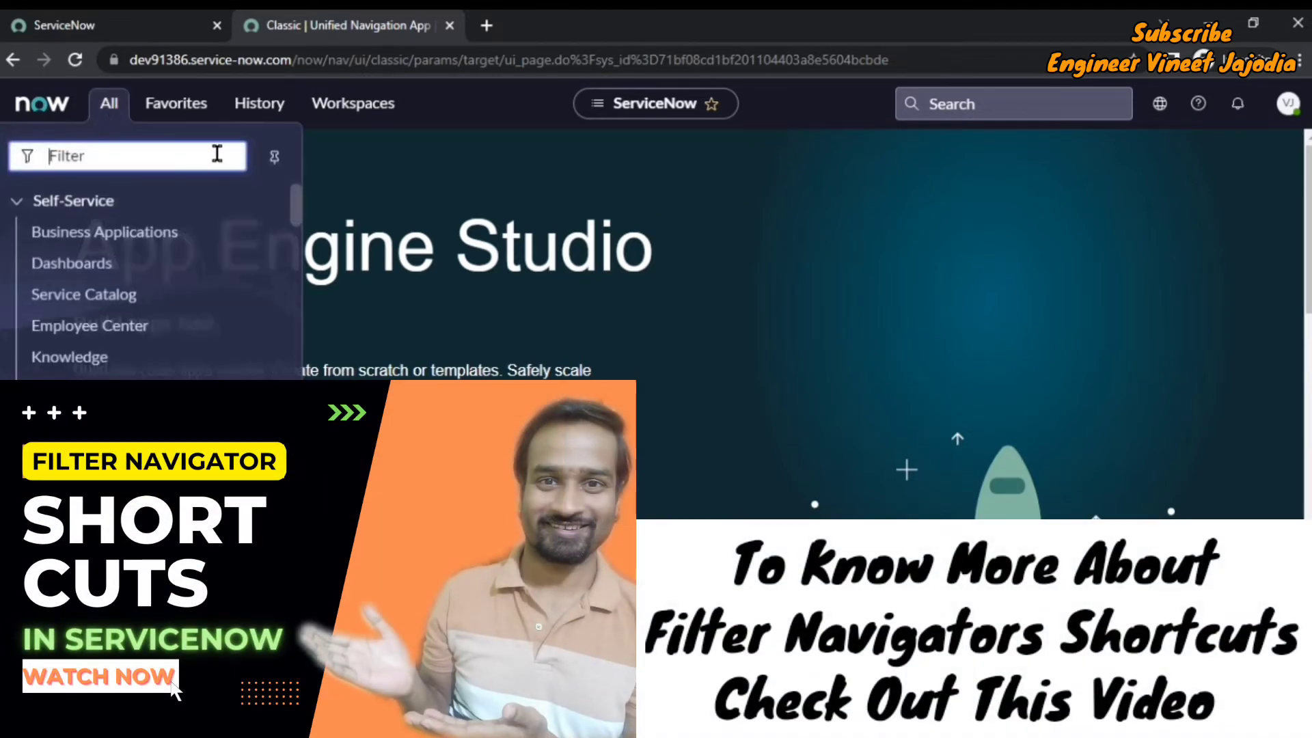
{"action": "type", "text": "sys_propert"}
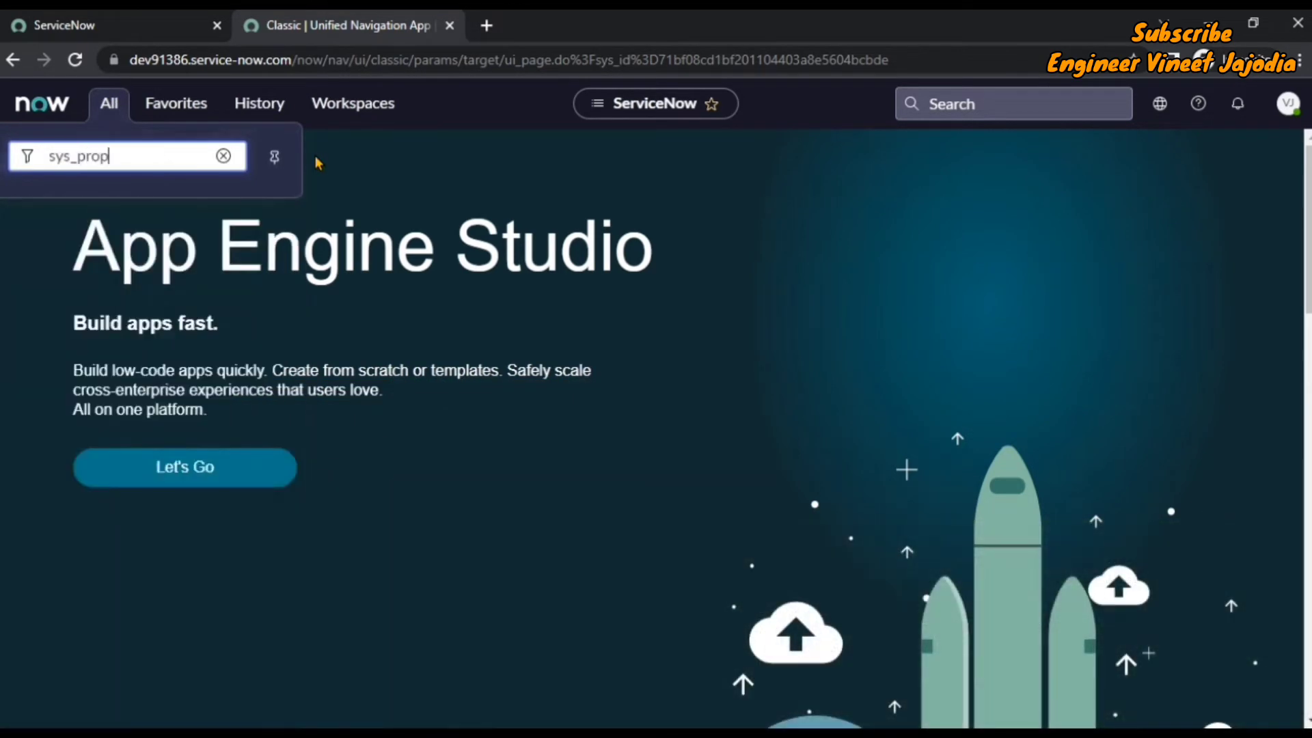
{"action": "type", "text": "ies.LIST"}
{"action": "key", "text": "Return"}
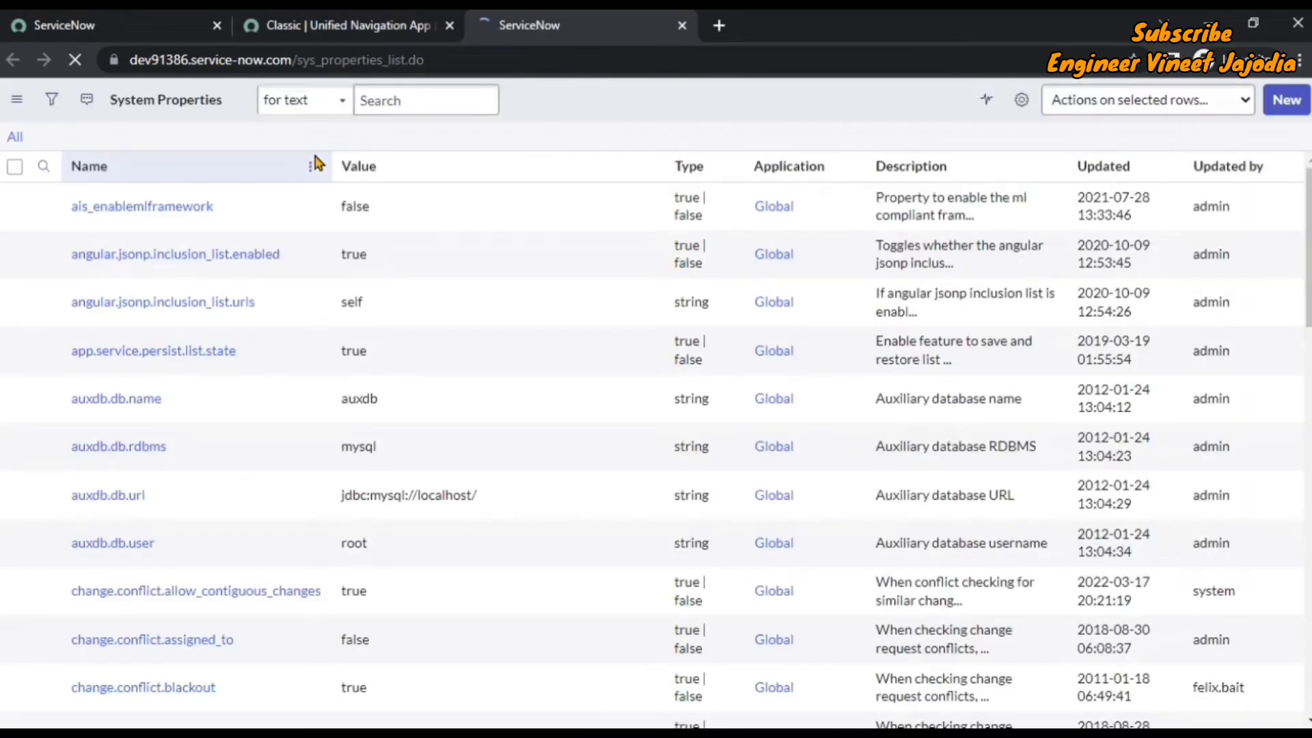
- Filter the Name column by *polaris to show the glide.ui.polaris properties
{"action": "left_click", "coordinate": [162, 199]}
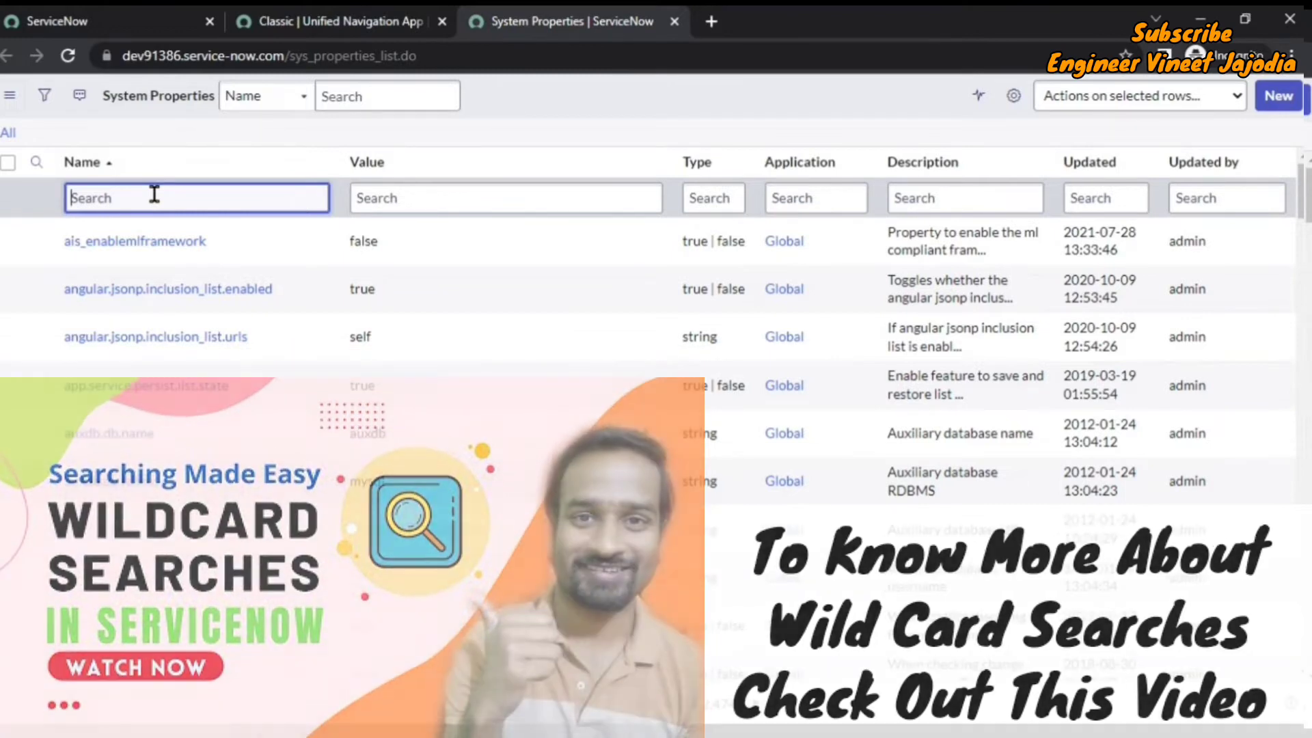
{"action": "type", "text": "*po"}
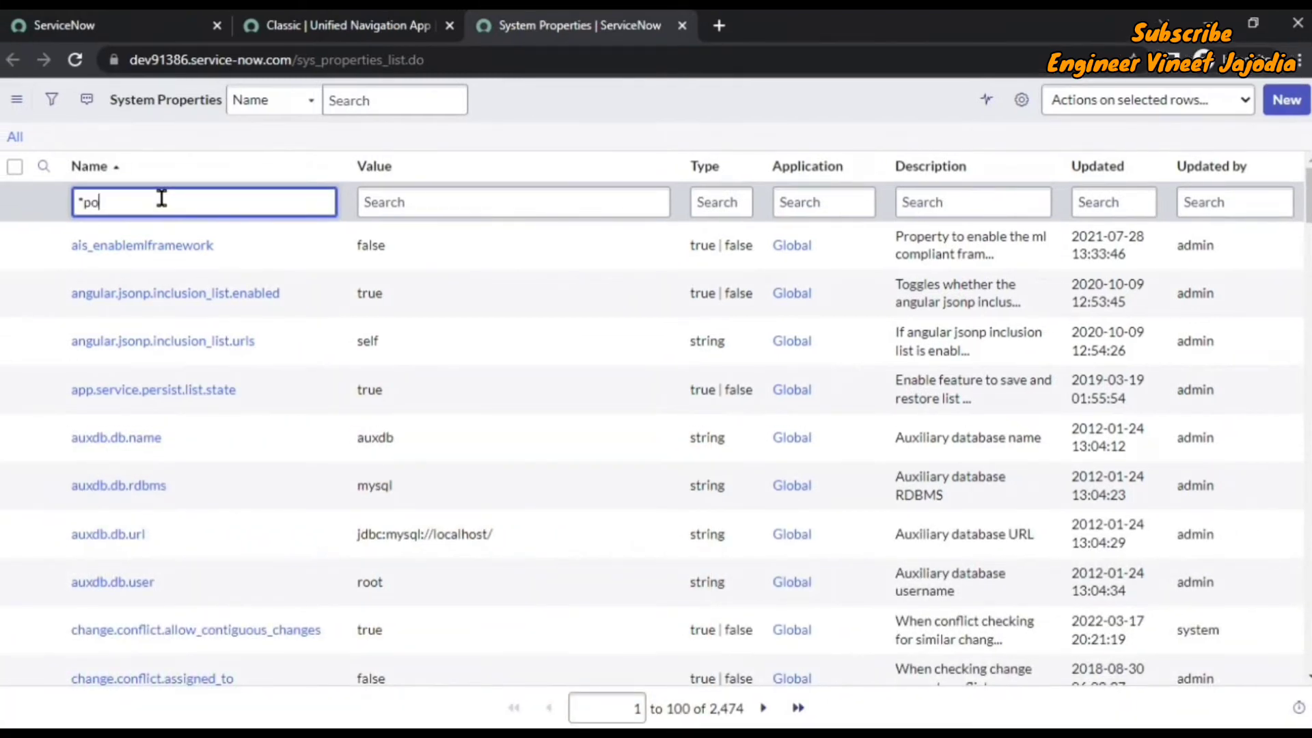
{"action": "type", "text": "laris"}
{"action": "key", "text": "Return"}
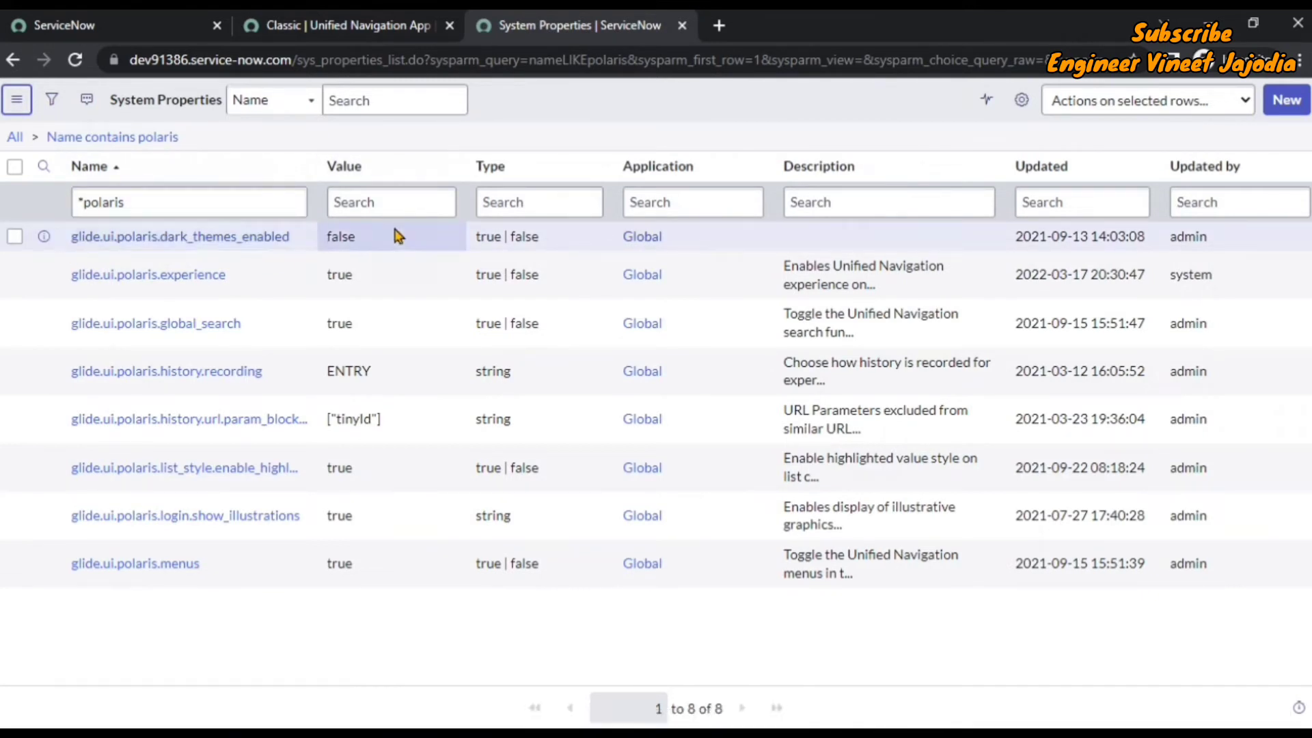
- Change glide.ui.polaris.dark_themes_enabled from false to true and update the property
{"action": "left_click", "coordinate": [144, 239]}
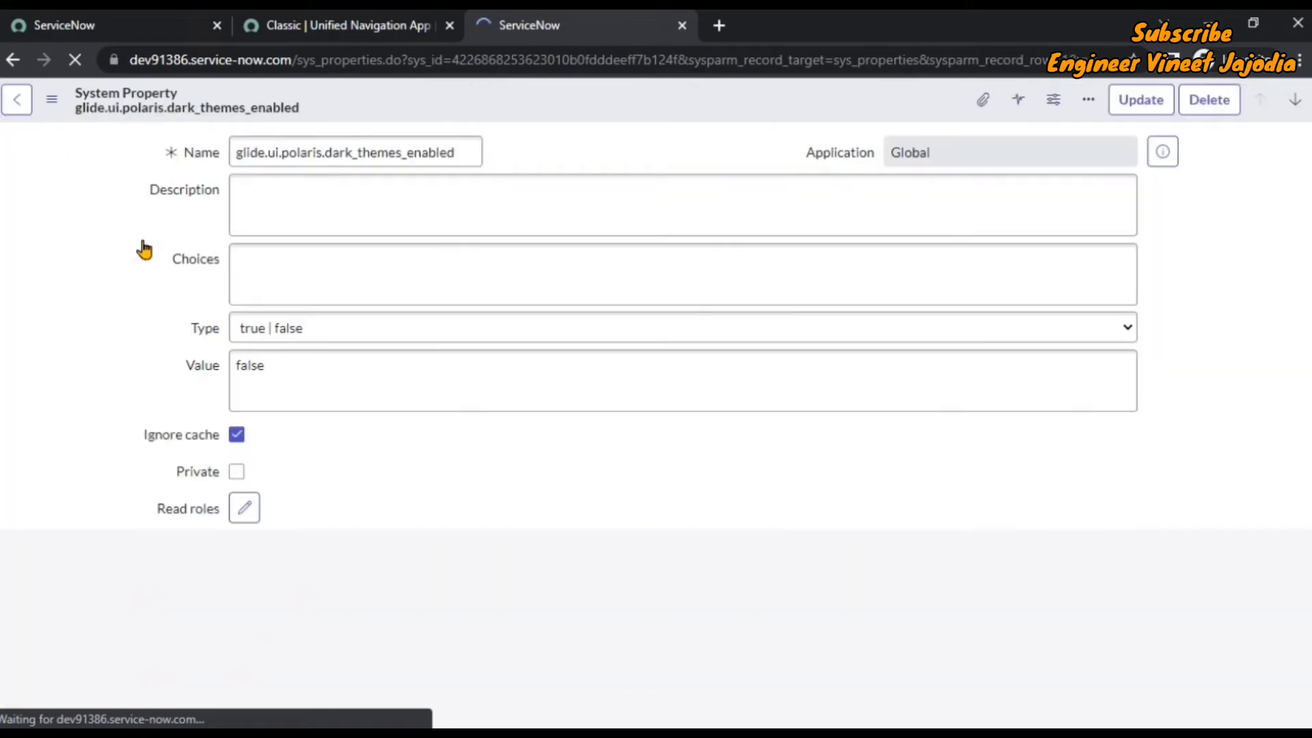
{"action": "left_click", "coordinate": [294, 369]}
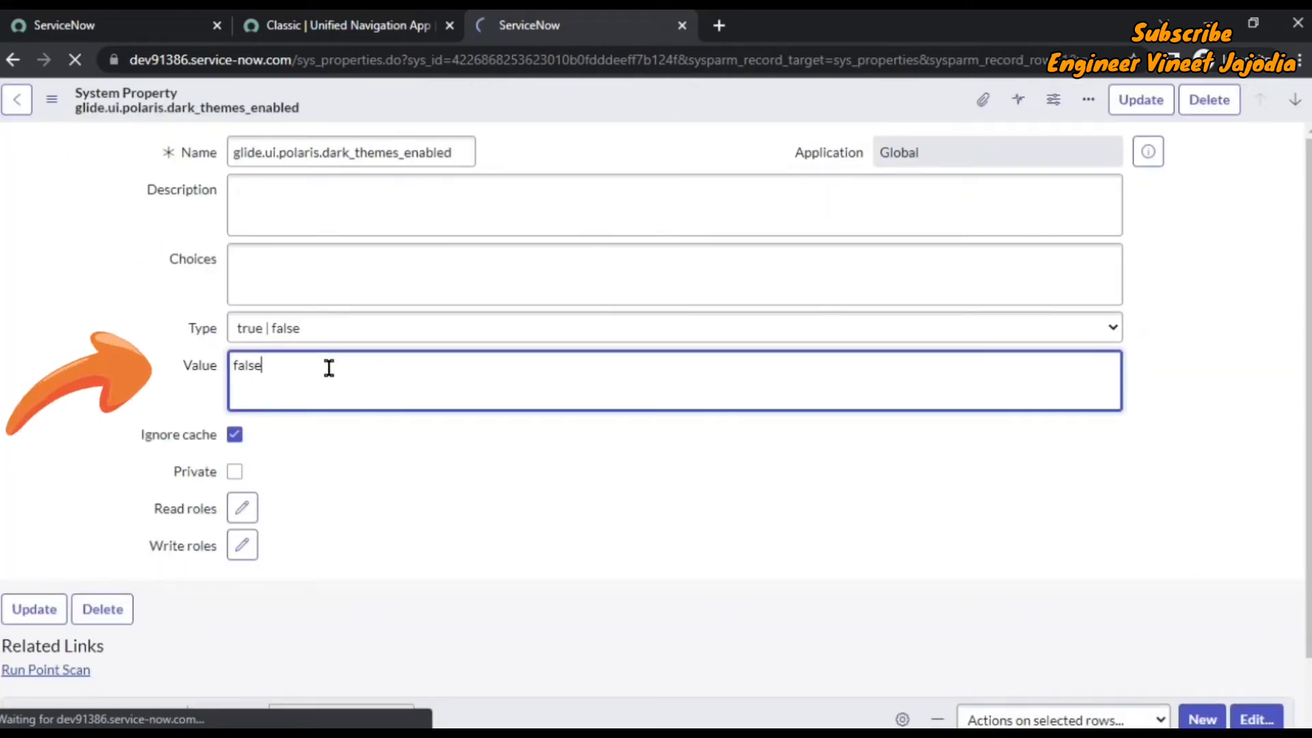
{"action": "key", "text": "BackSpace"}
{"action": "key", "text": "BackSpace"}
{"action": "key", "text": "BackSpace"}
{"action": "key", "text": "BackSpace"}
{"action": "key", "text": "BackSpace"}
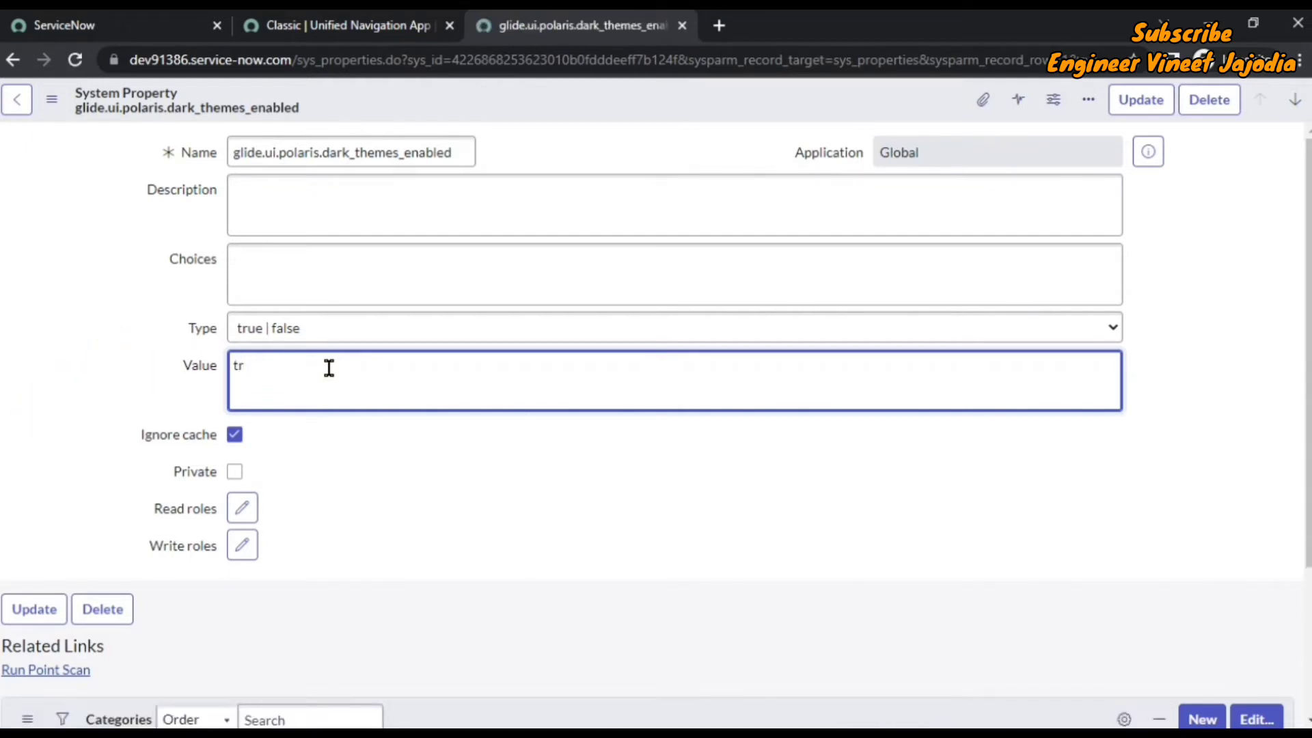
{"action": "type", "text": "ue"}
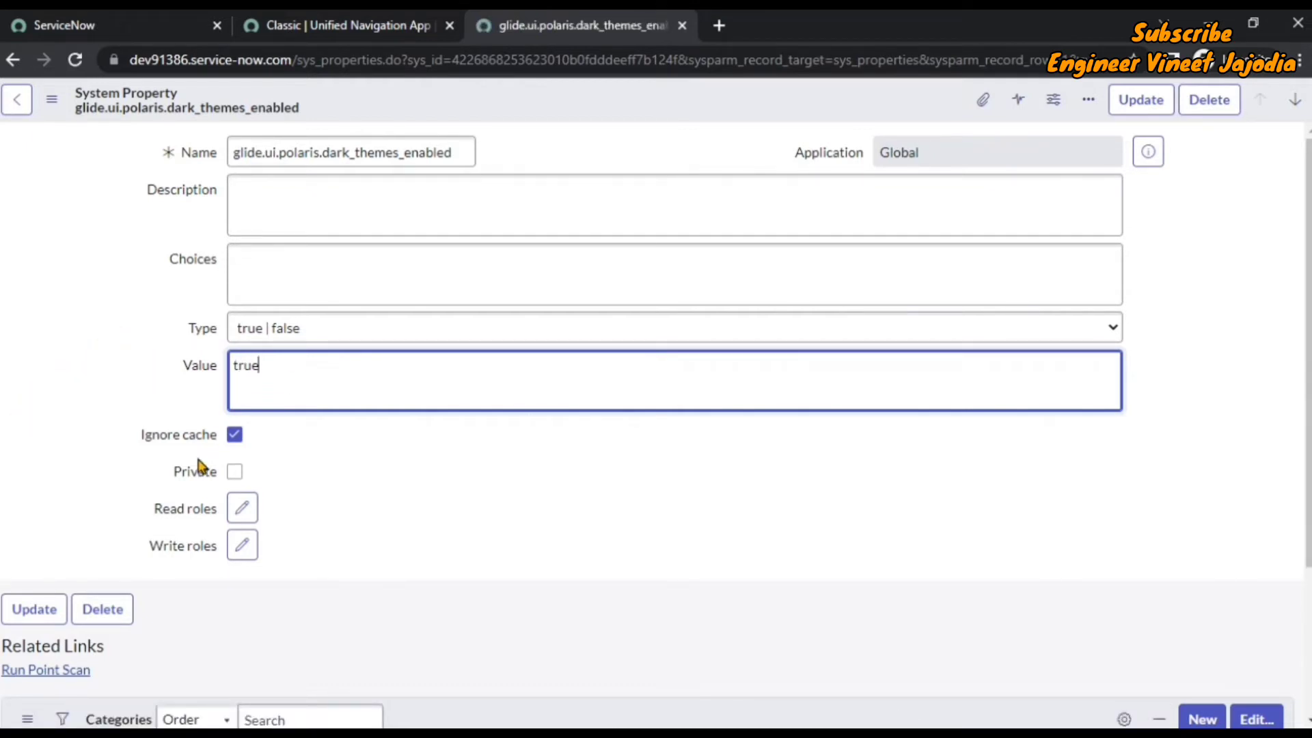
{"action": "left_click", "coordinate": [39, 610]}
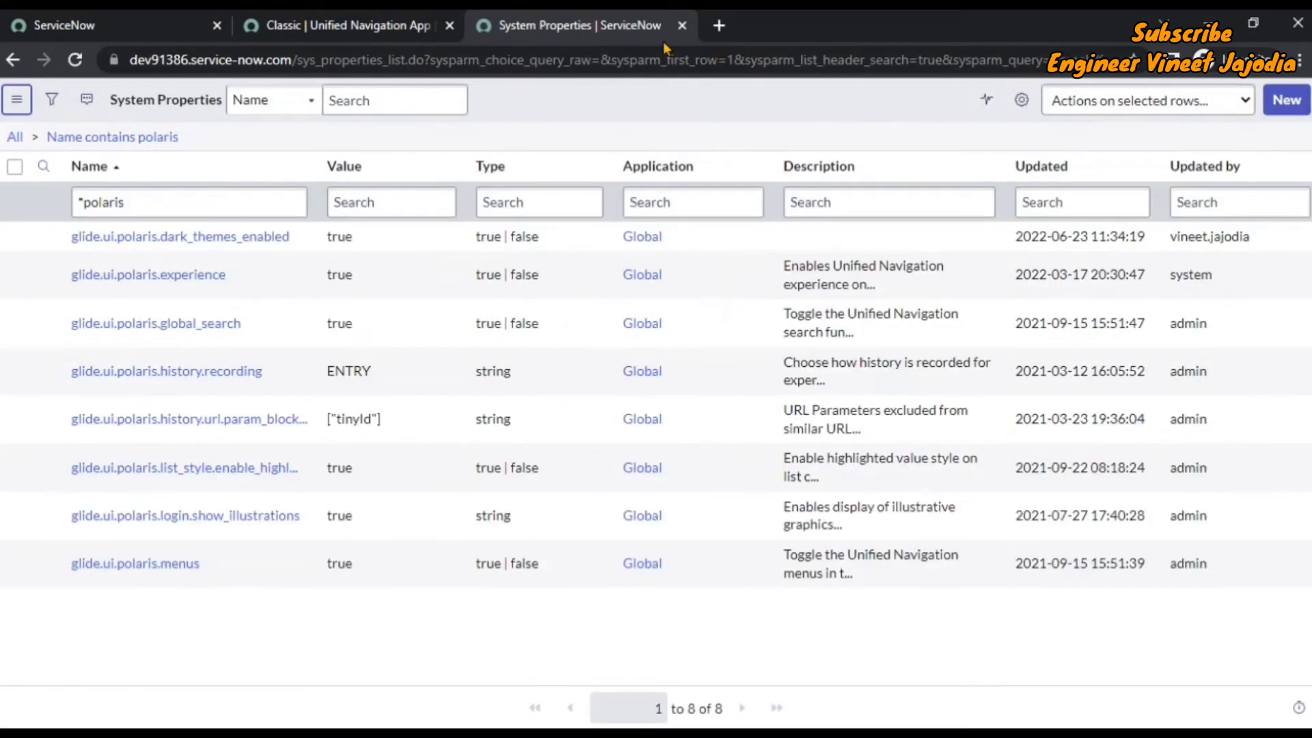
- Close the System Properties tab, confirm Preferences still lack a Theme option, then reload the page
{"action": "left_click", "coordinate": [682, 25]}
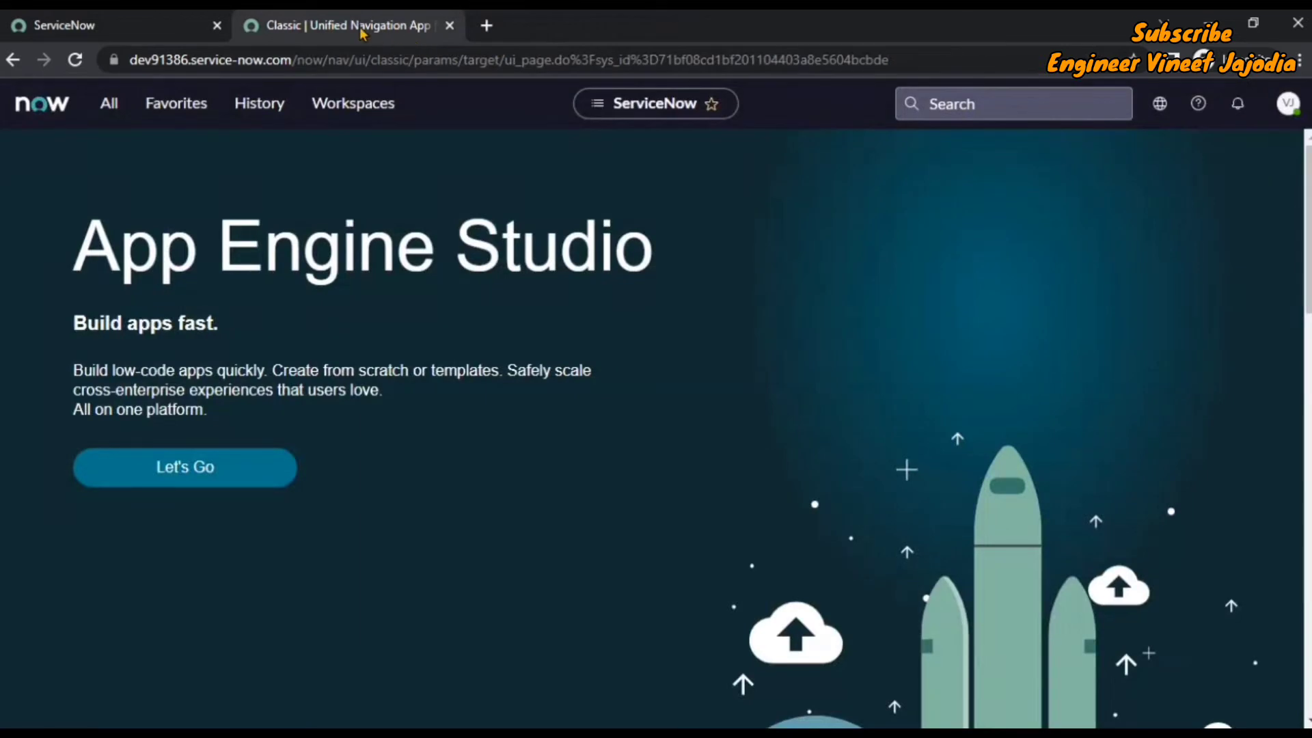
{"action": "left_click", "coordinate": [1290, 103]}
{"action": "left_click", "coordinate": [1136, 285]}
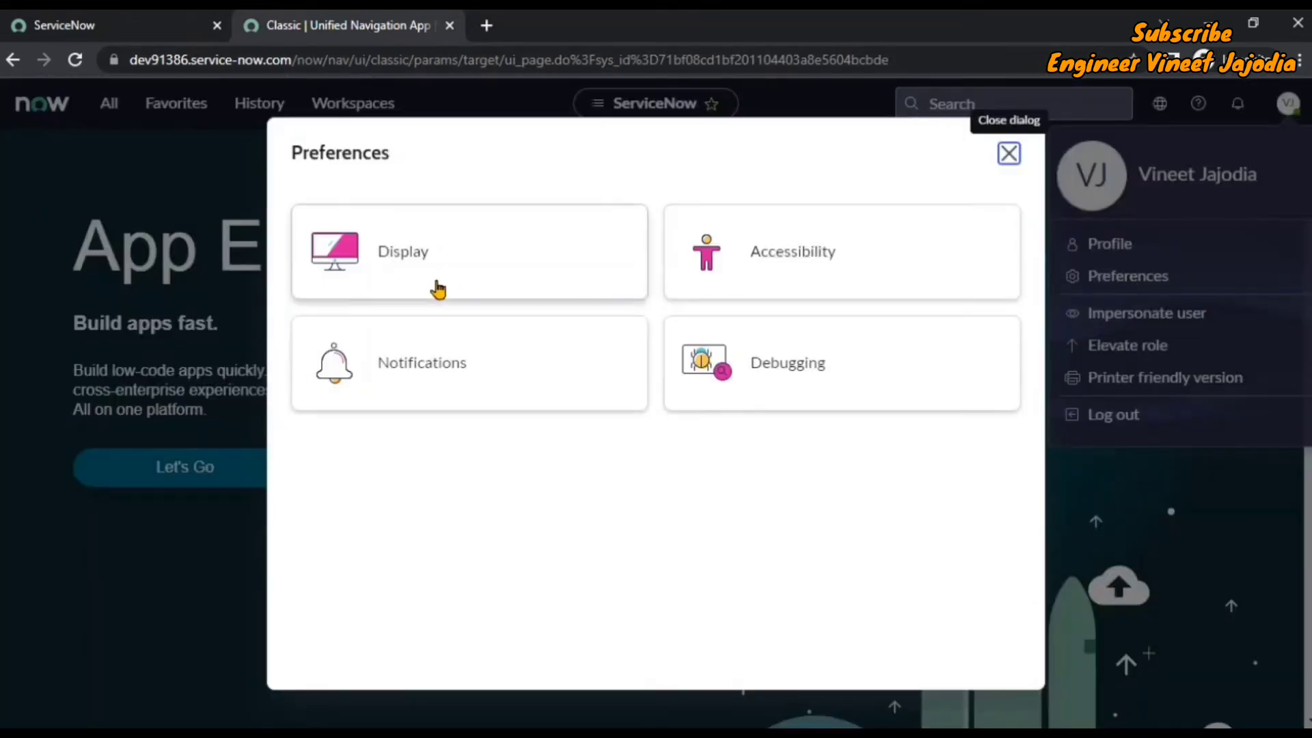
{"action": "left_click", "coordinate": [1009, 153]}
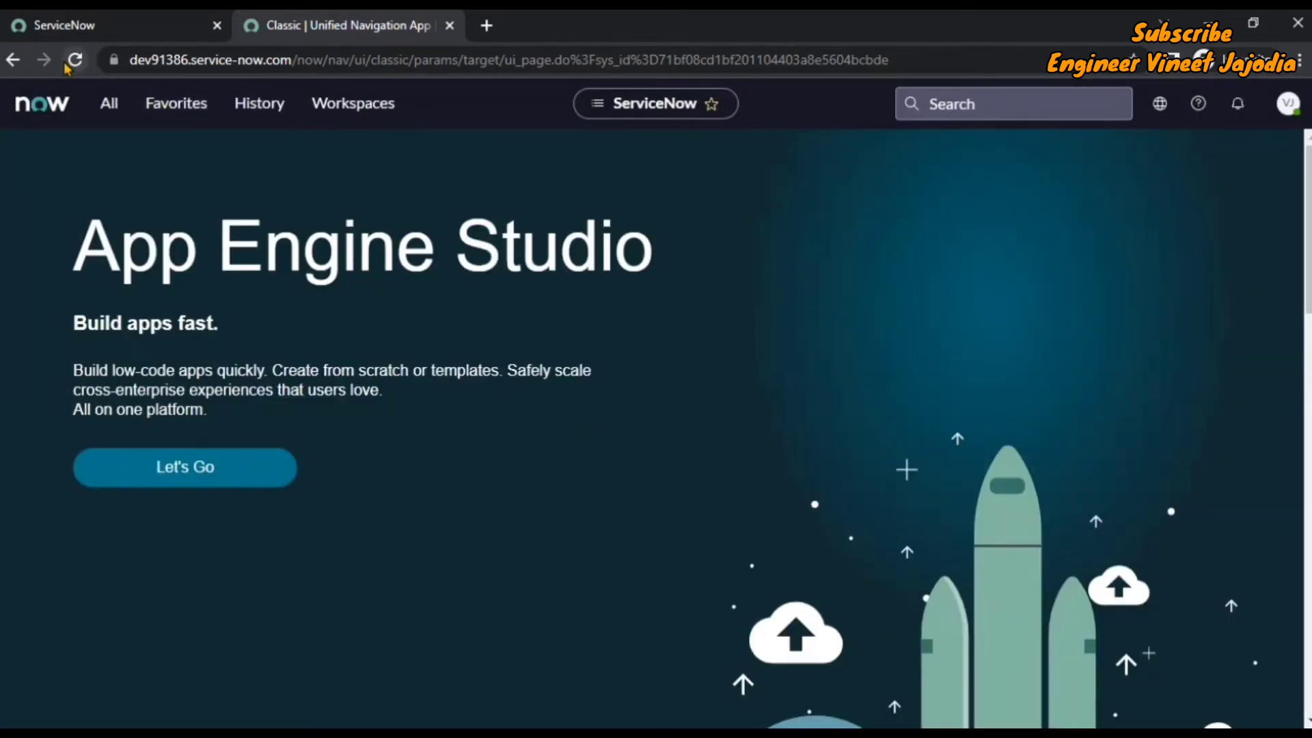
{"action": "left_click", "coordinate": [71, 62]}
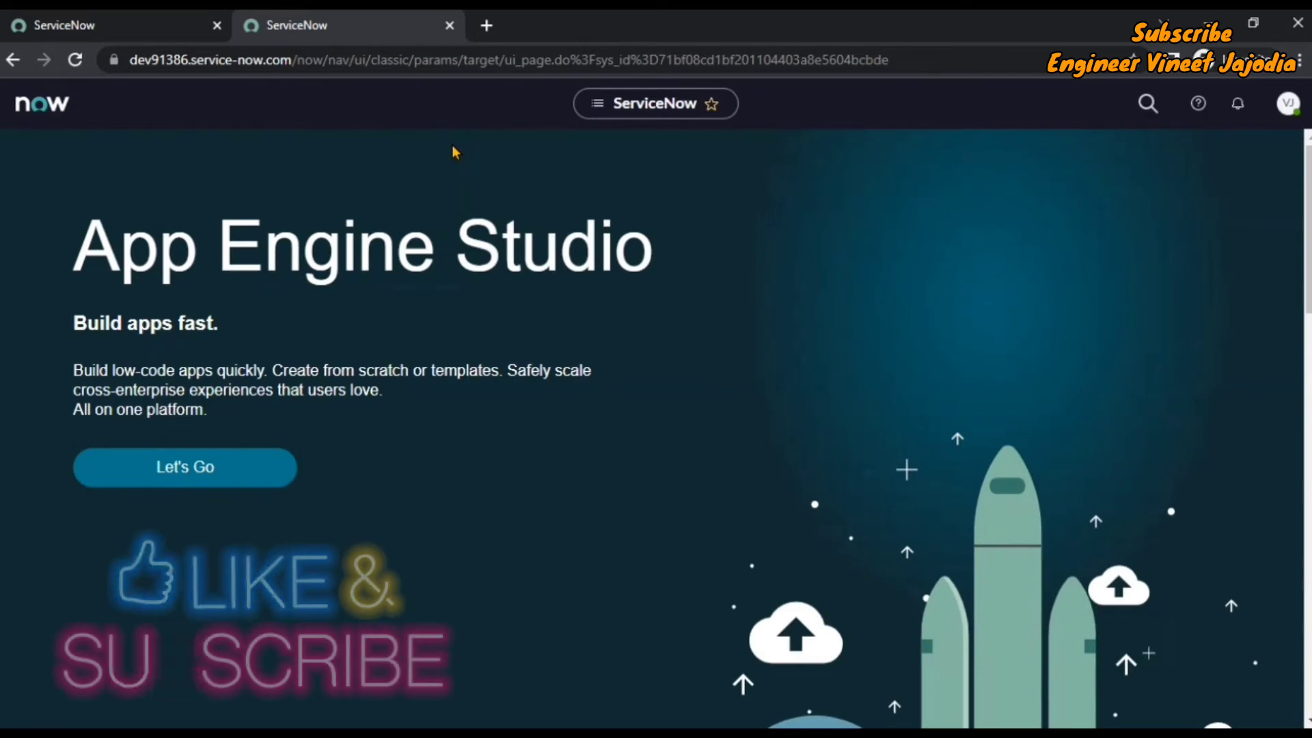
- Select the Dark theme under the avatar menu's Preferences > Theme
{"action": "left_click", "coordinate": [1289, 103]}
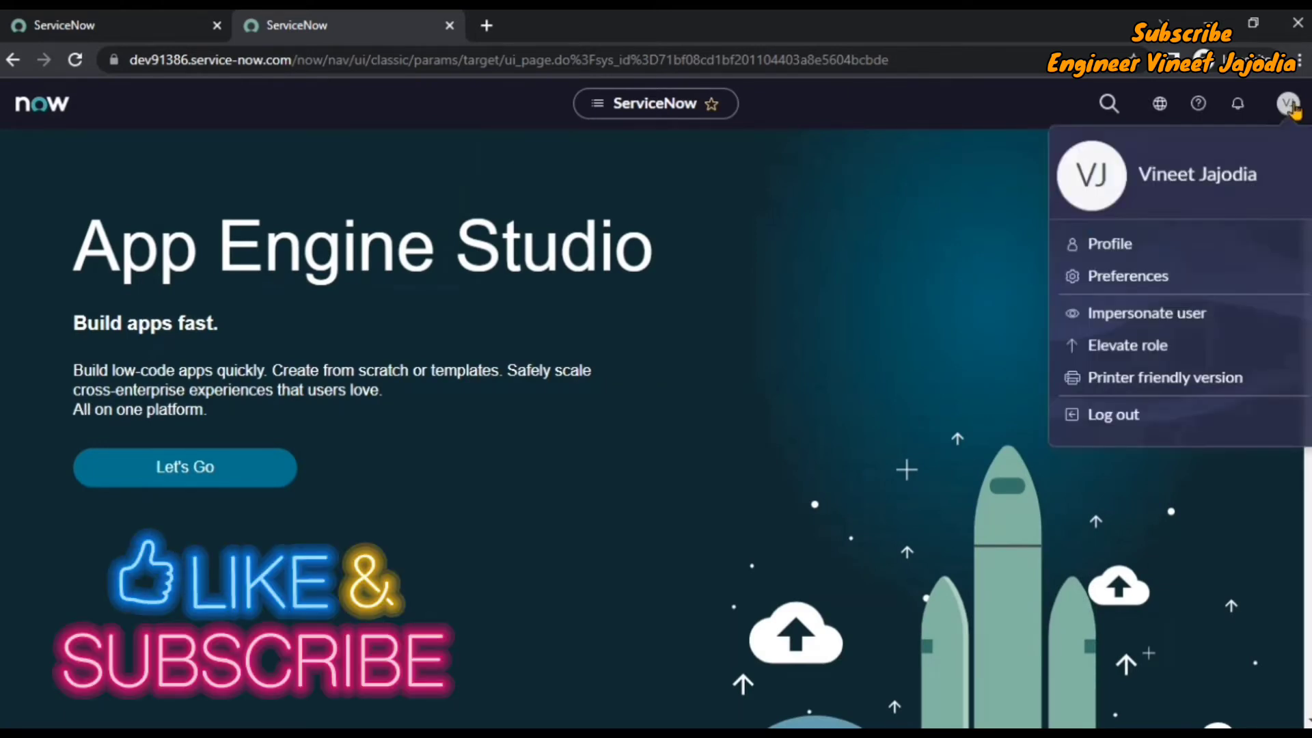
{"action": "left_click", "coordinate": [1127, 286]}
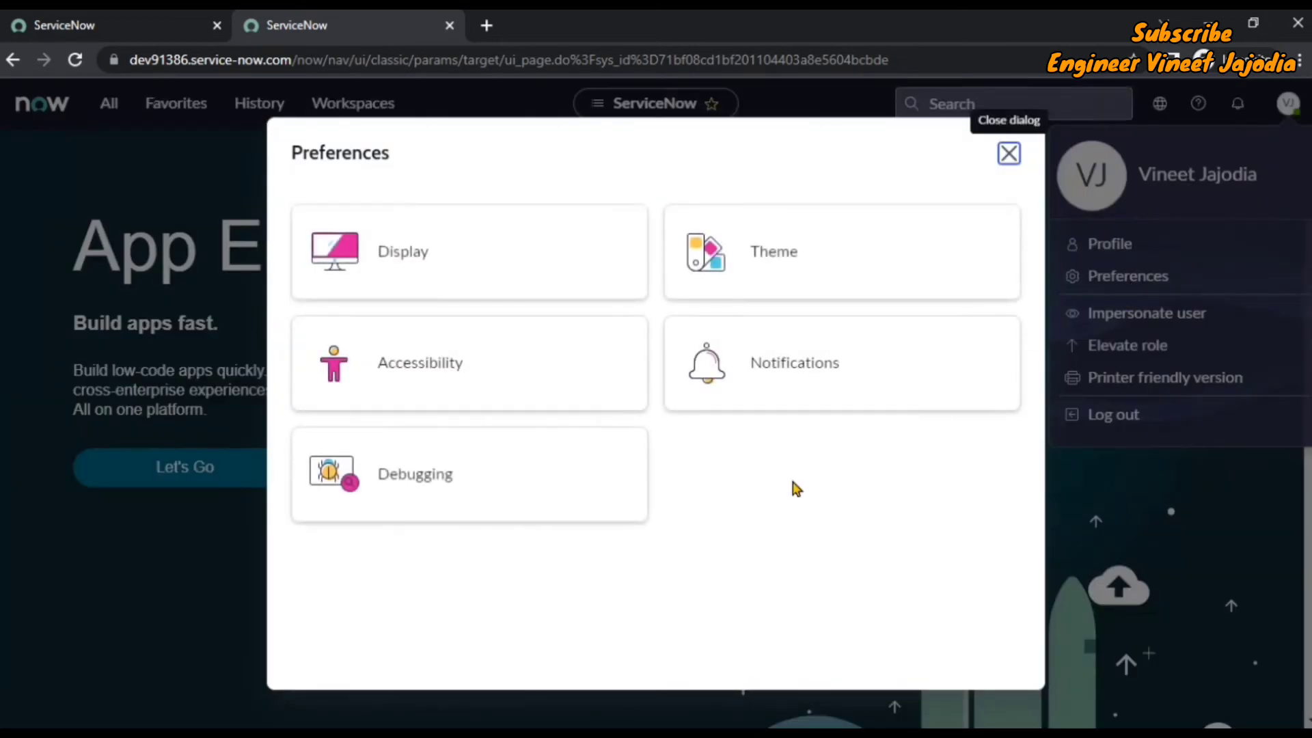
{"action": "left_click", "coordinate": [803, 281]}
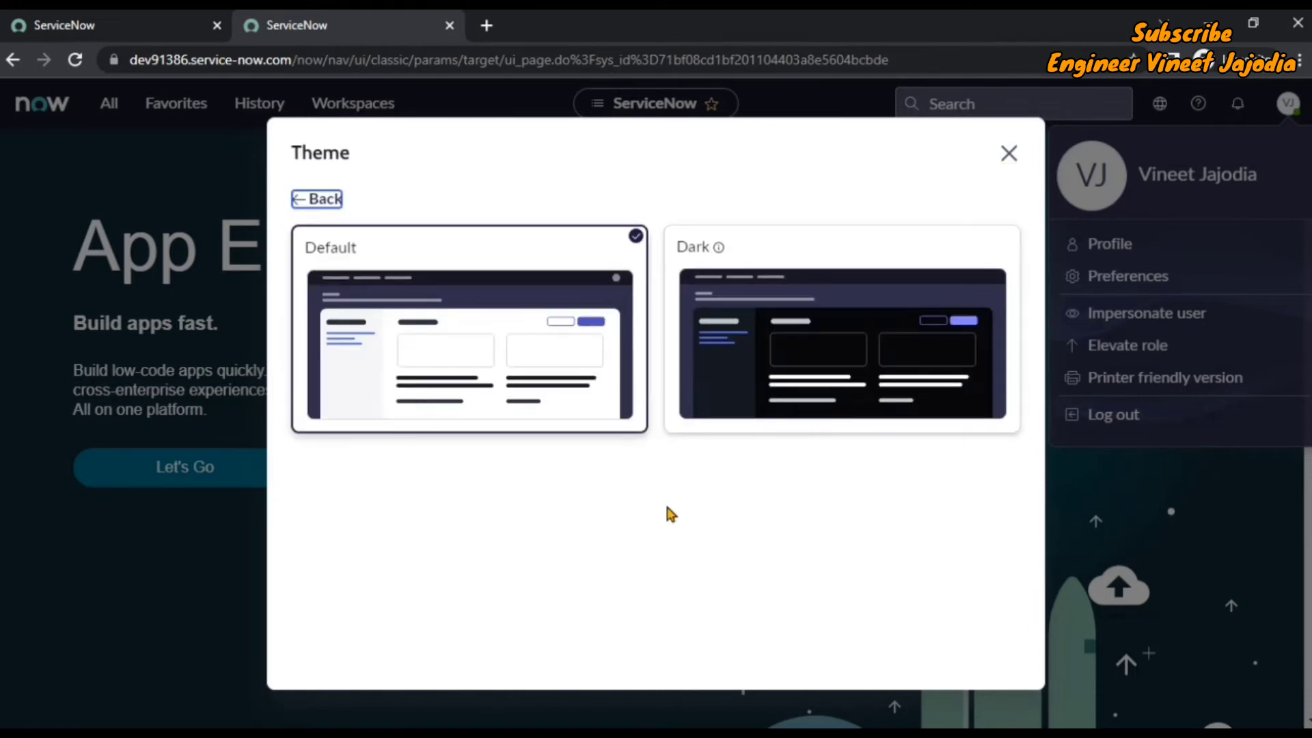
{"action": "mouse_move", "coordinate": [718, 253]}
{"action": "left_click", "coordinate": [793, 322]}
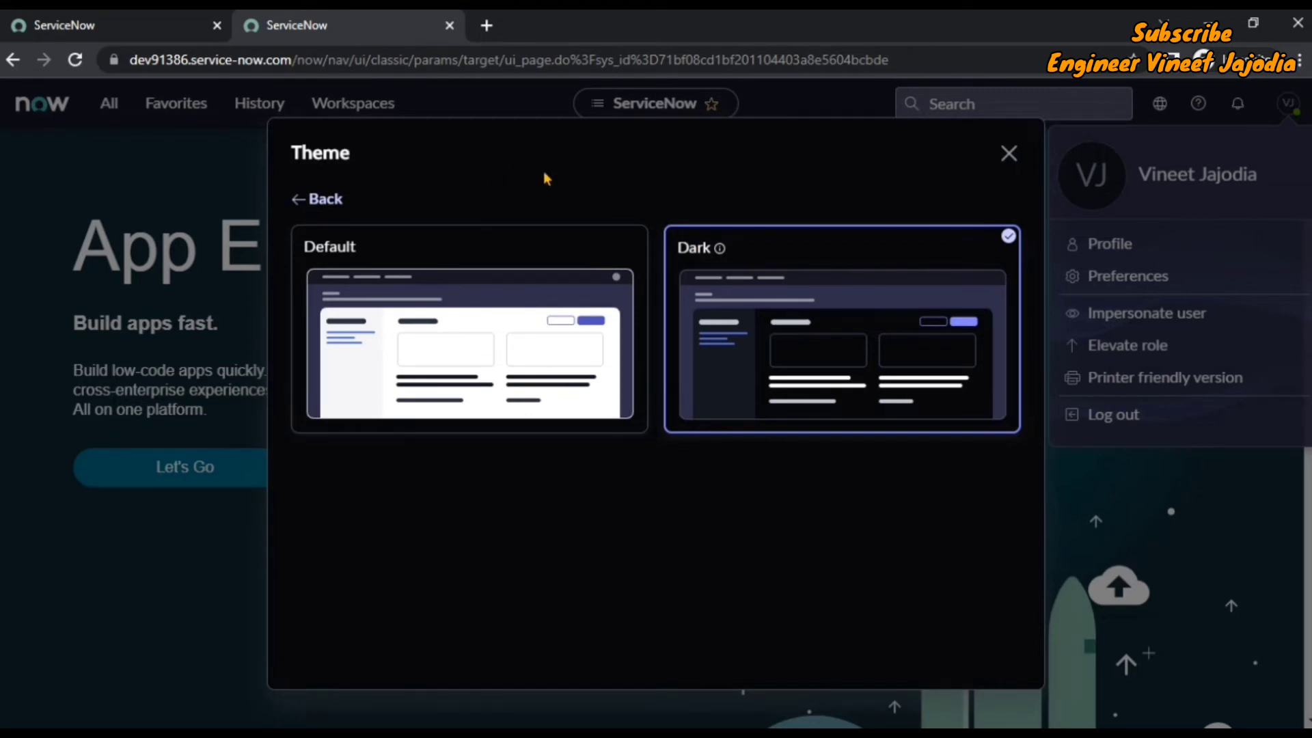
{"action": "left_click", "coordinate": [1009, 153]}
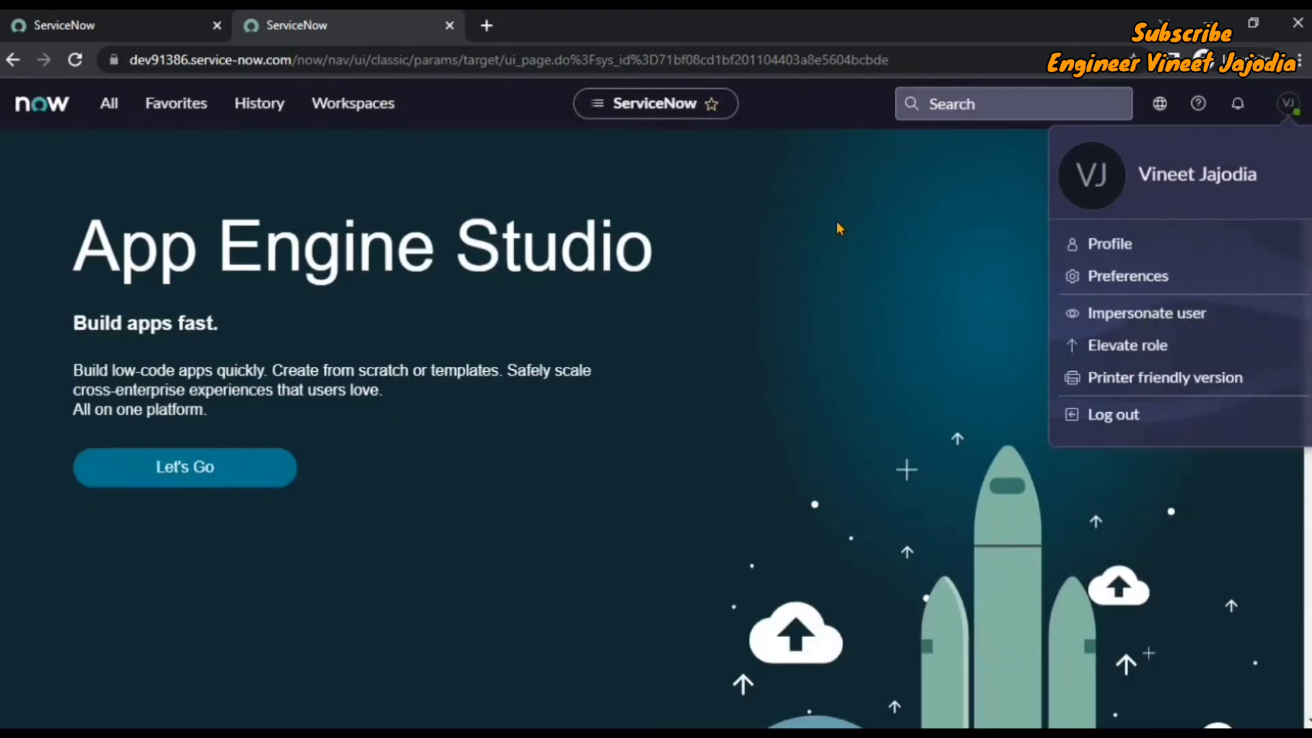
{"action": "left_click", "coordinate": [840, 228]}
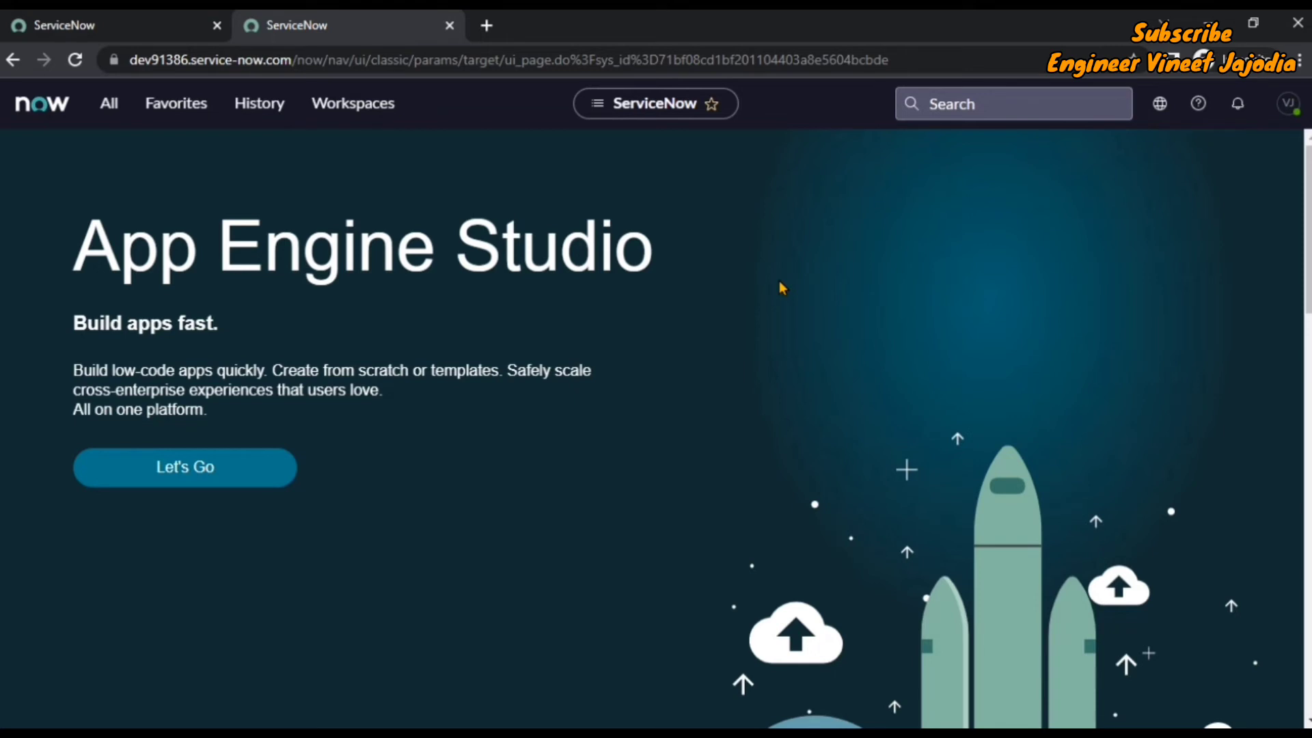
{"action": "left_click", "coordinate": [113, 31]}
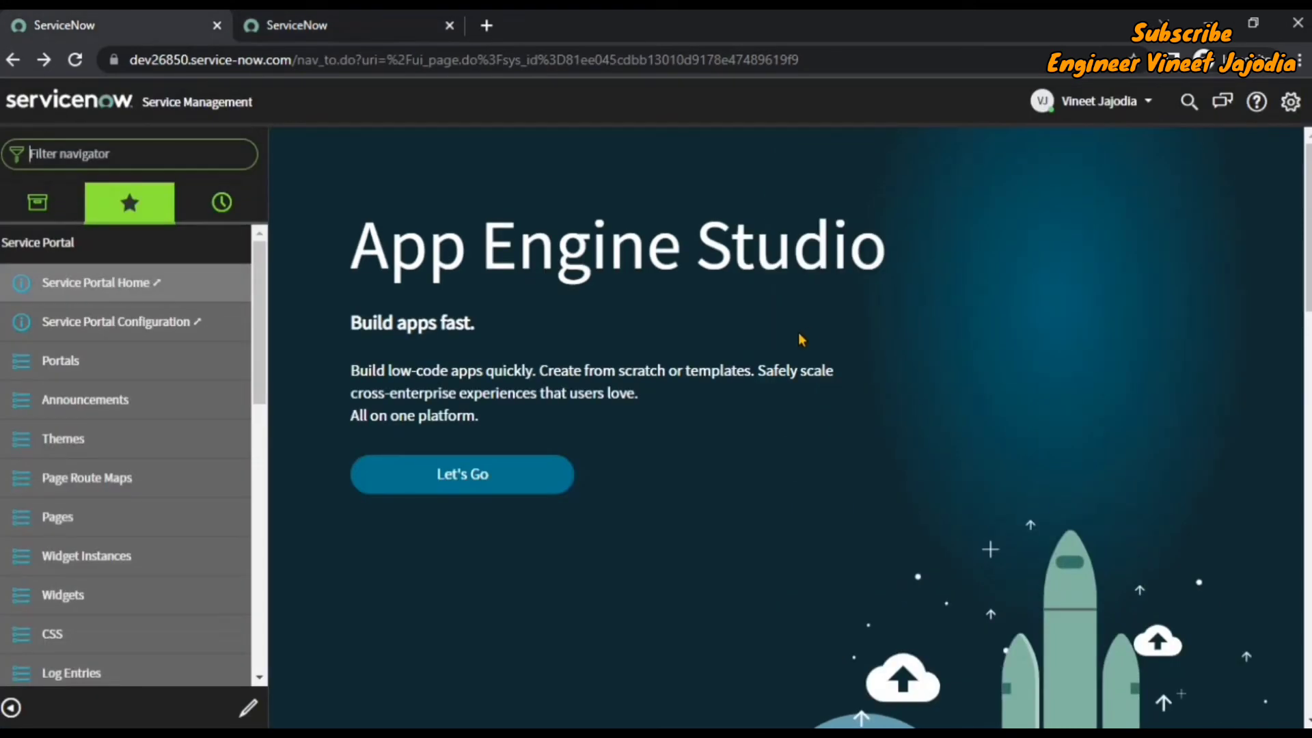
{"action": "left_click", "coordinate": [1304, 102]}
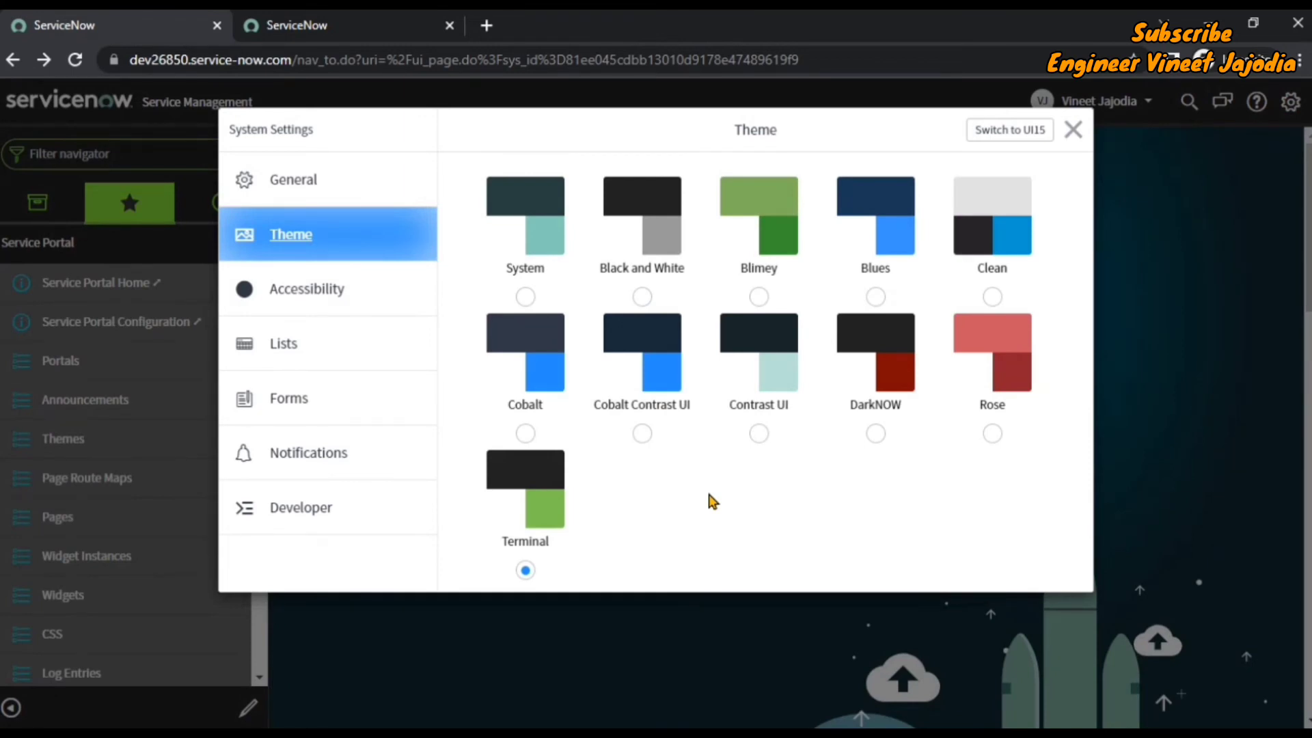
{"action": "left_click", "coordinate": [309, 21]}
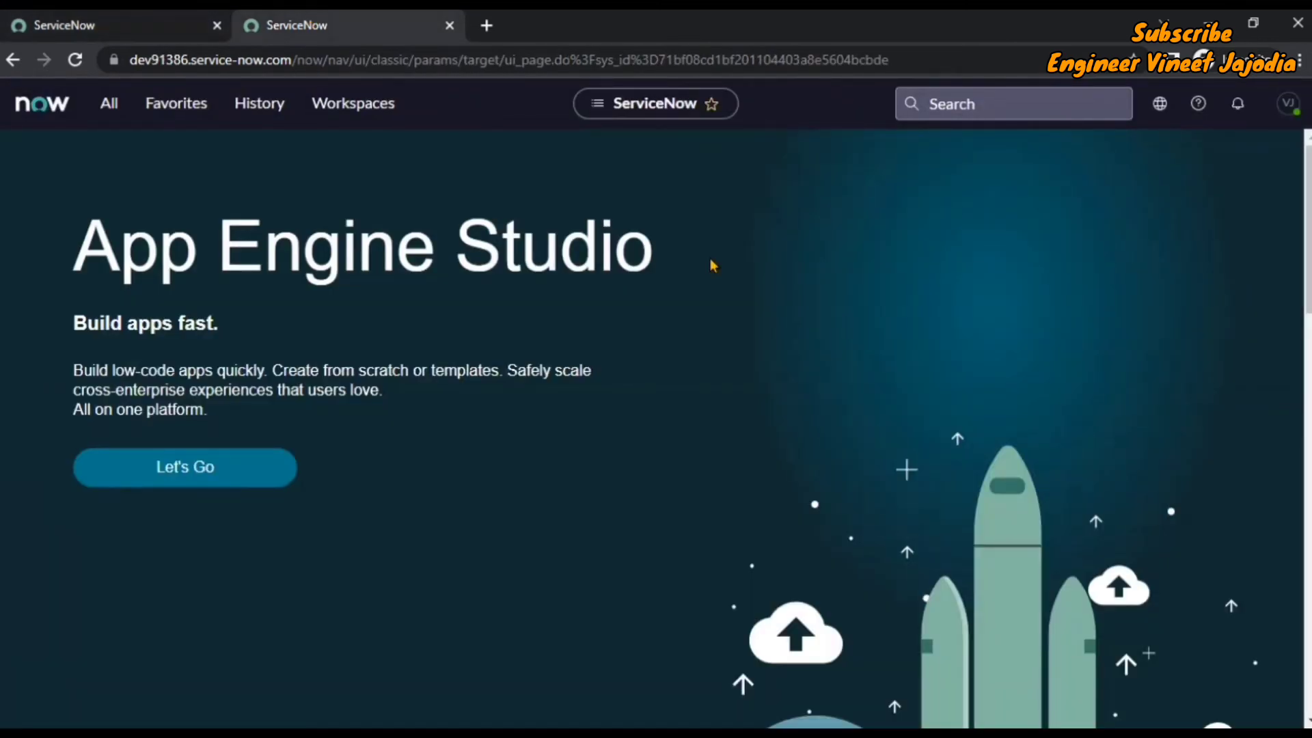
- Select the Default theme again under the avatar menu's Preferences > Theme
{"action": "left_click", "coordinate": [1278, 103]}
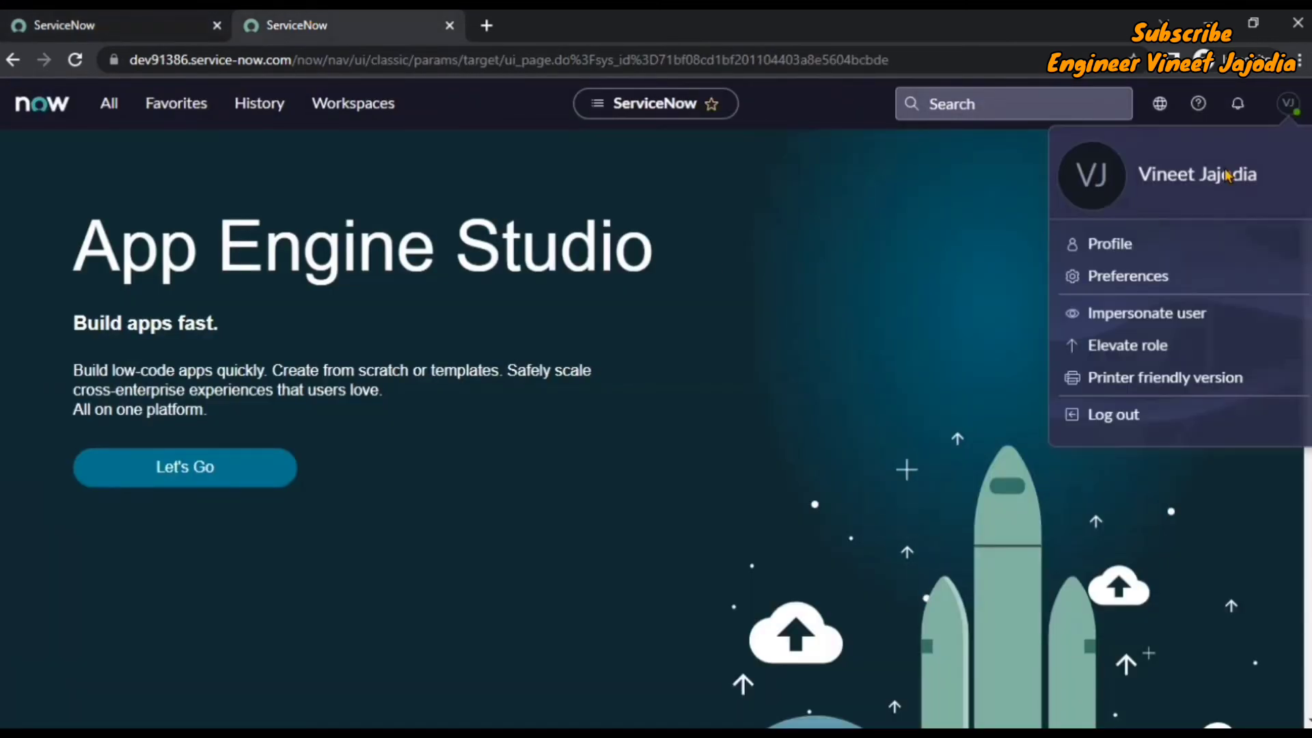
{"action": "left_click", "coordinate": [1131, 276]}
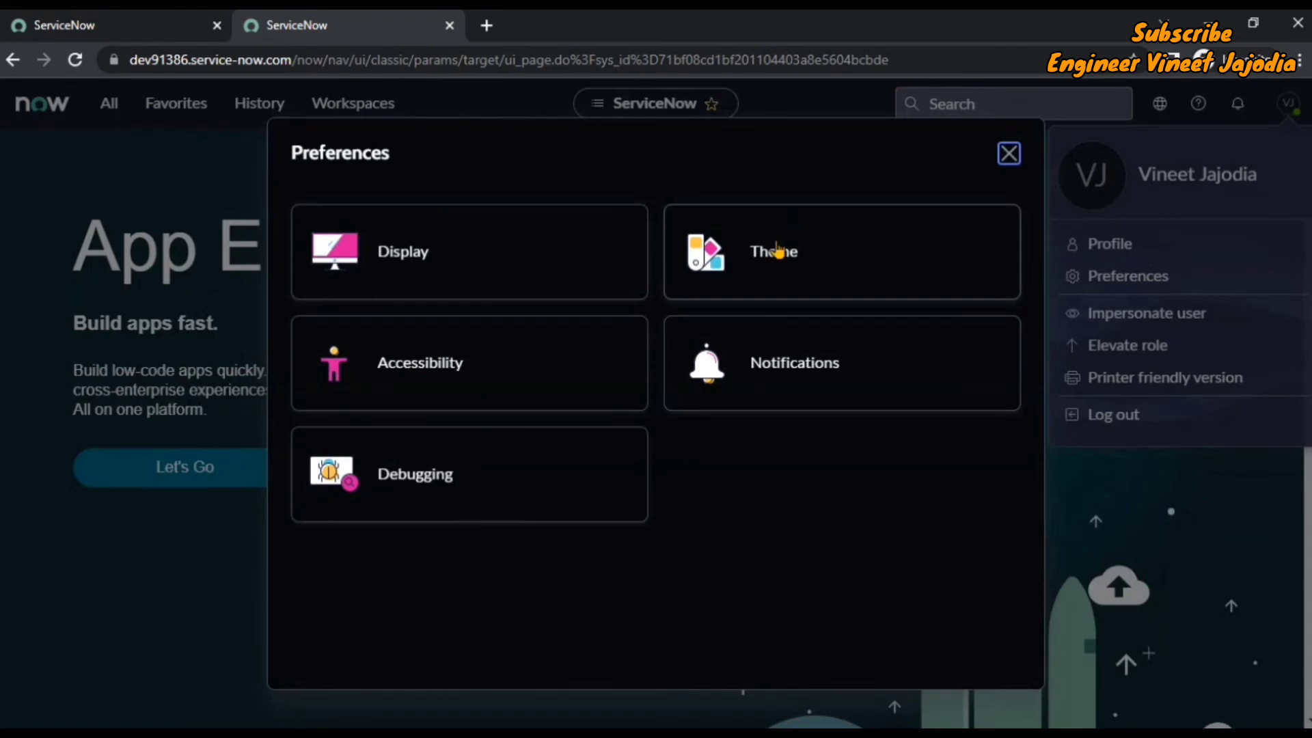
{"action": "left_click", "coordinate": [777, 252]}
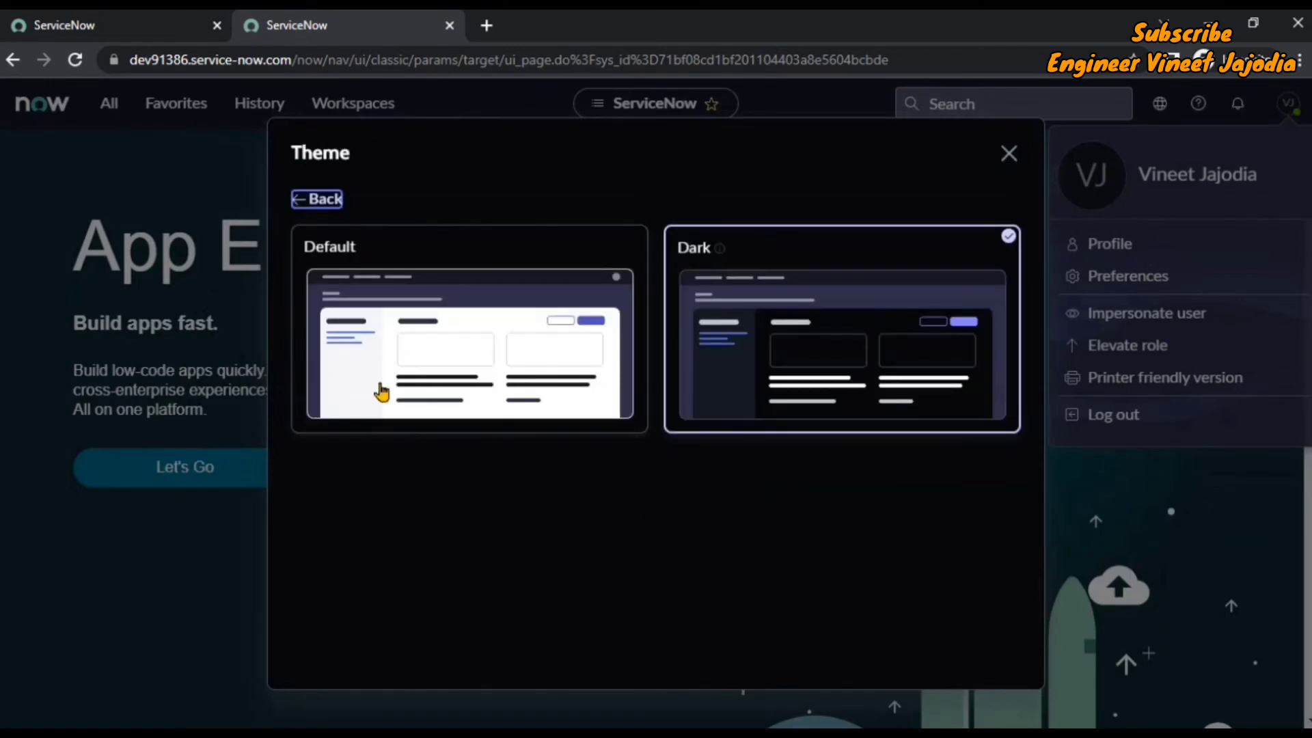
{"action": "left_click", "coordinate": [572, 292]}
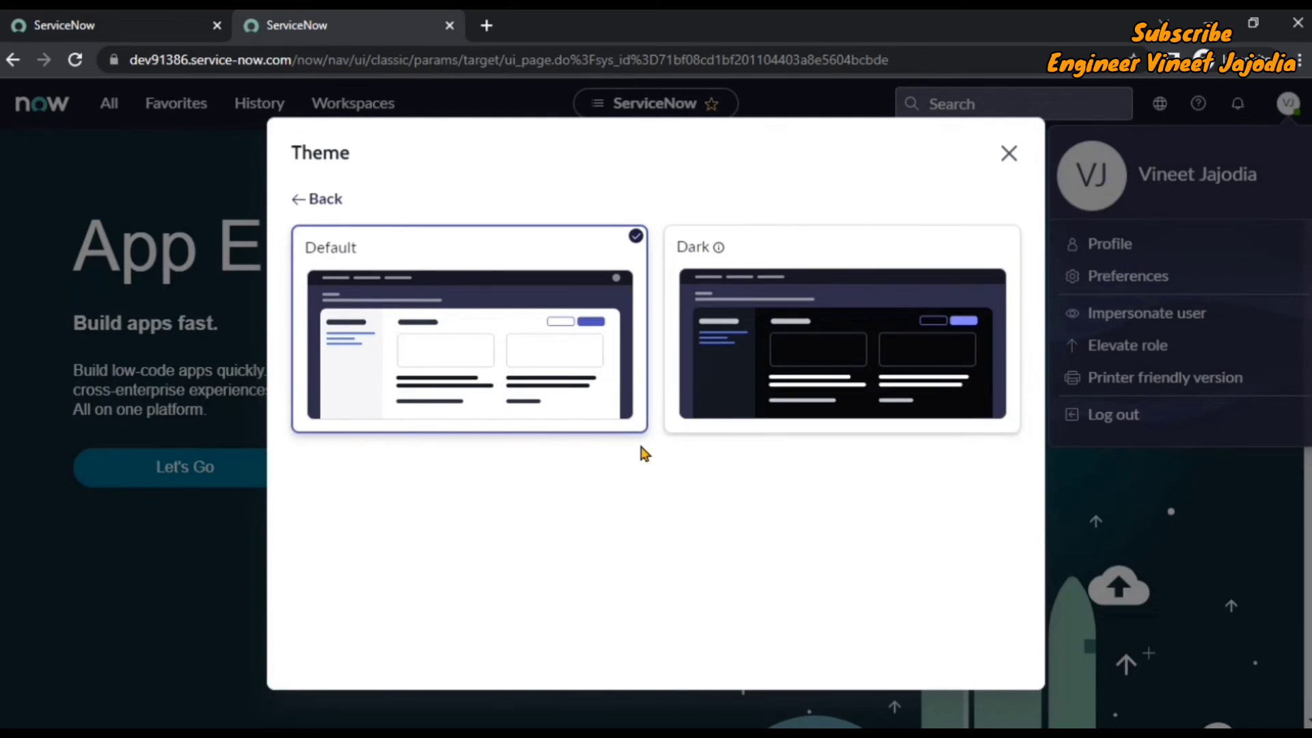